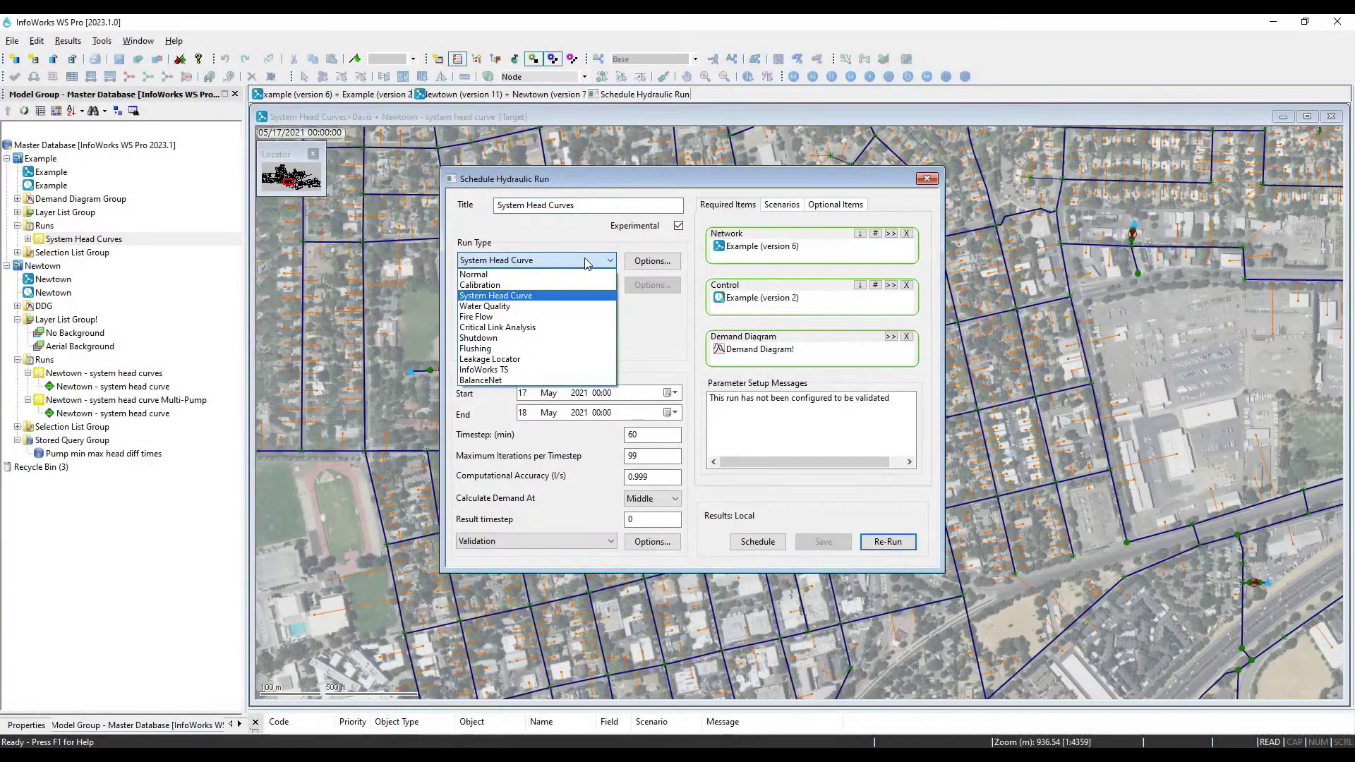
# - Keep System Head Curve as the run type and open its options dialog, moved aside
pyautogui.click(584, 297)
pyautogui.click(656, 262)
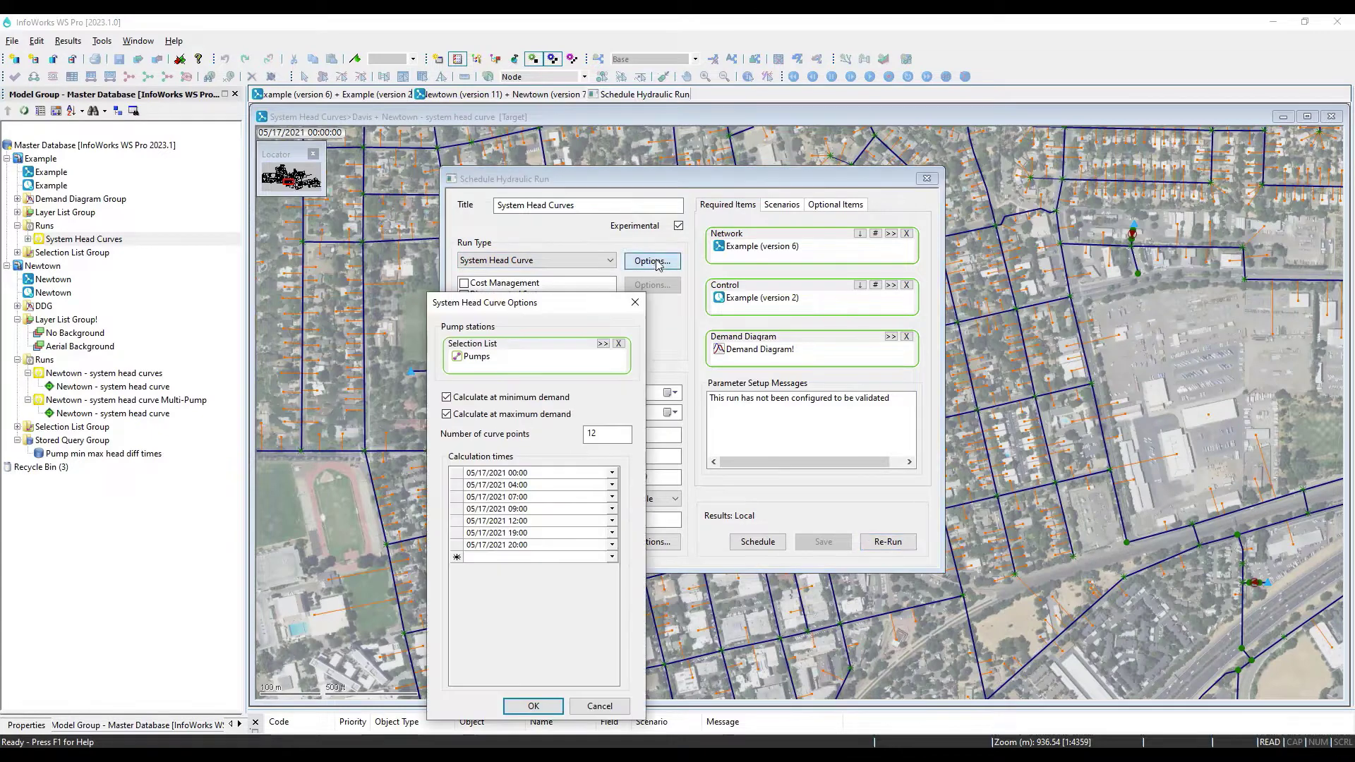
pyautogui.moveTo(583, 308); pyautogui.dragTo(736, 170)
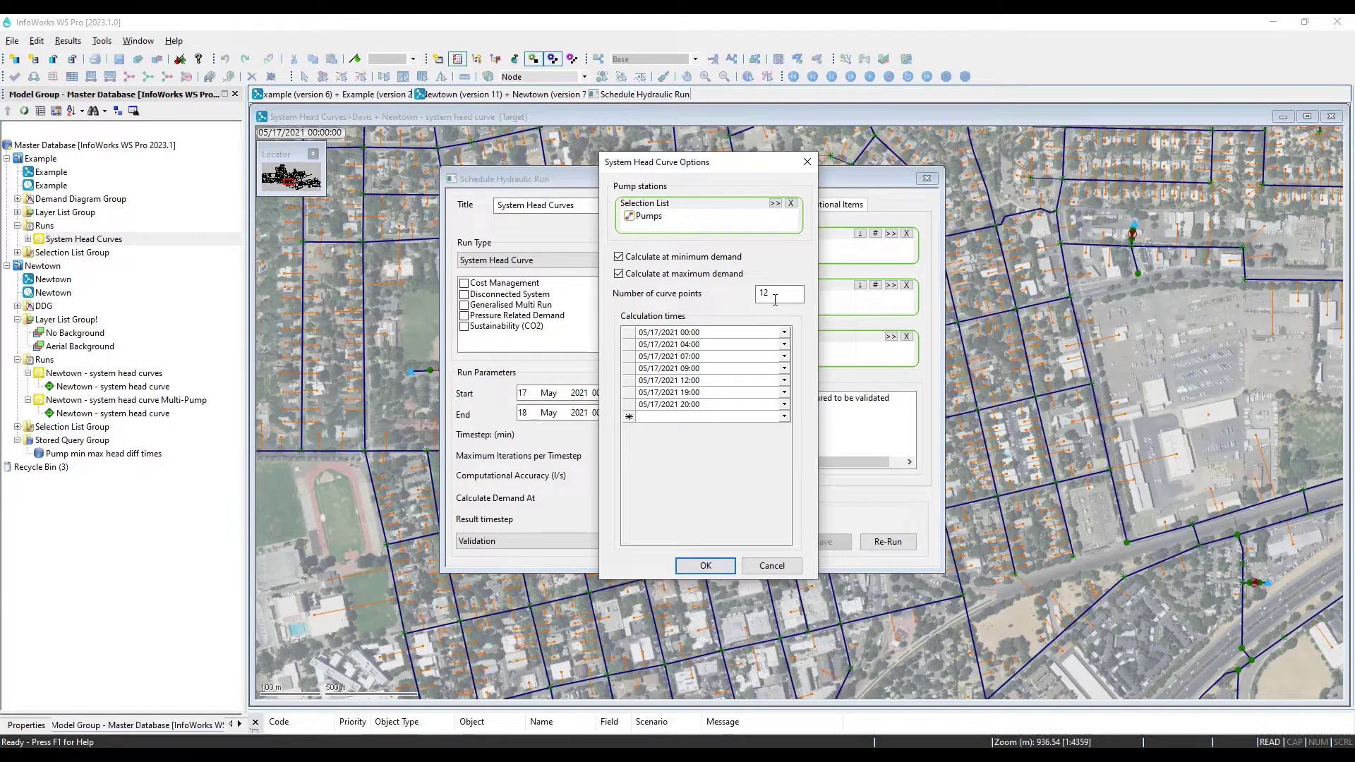
# - Close the run dialogs and open the Davis System Head Curves grid report
pyautogui.click(807, 162)
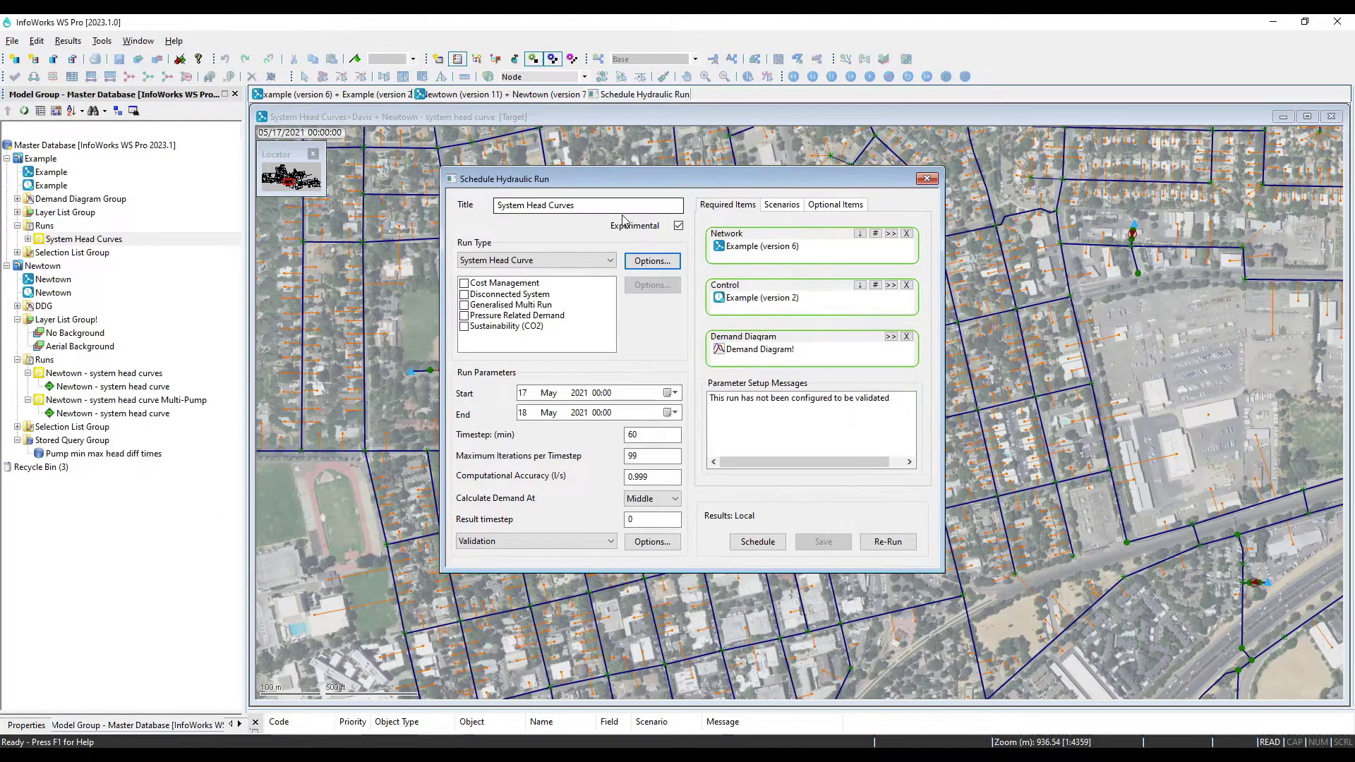
pyautogui.click(925, 180)
pyautogui.click(29, 239)
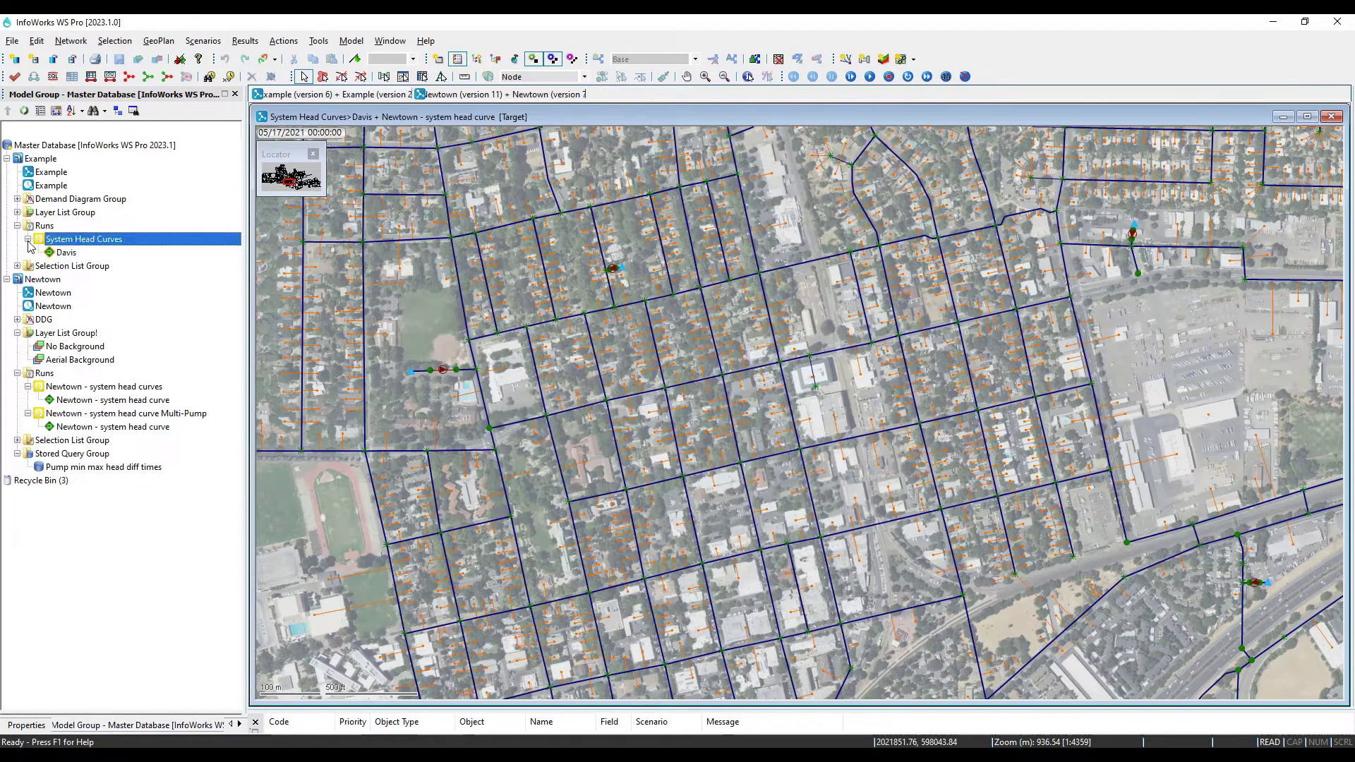
pyautogui.doubleClick(66, 252)
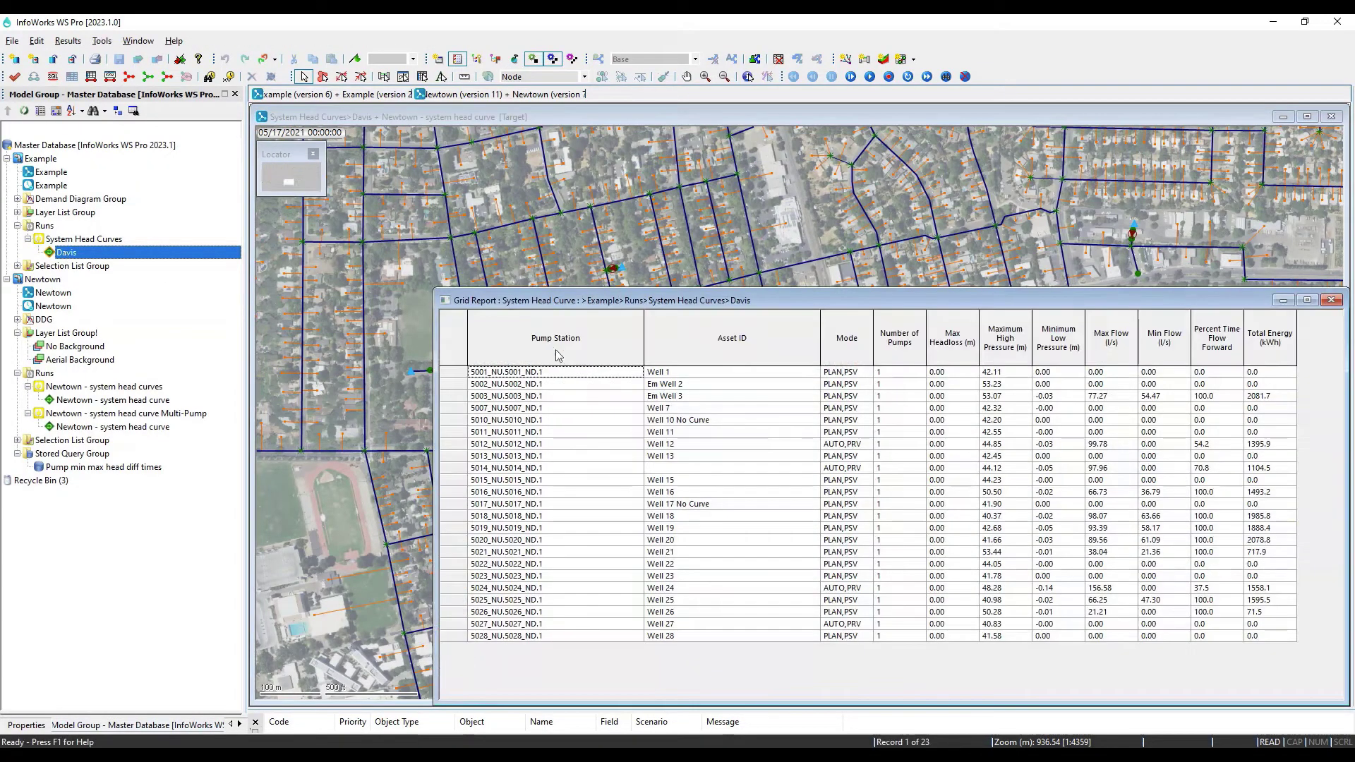
# - Move the grid report up and bring up actions for the Em Well 3 row
pyautogui.moveTo(729, 300); pyautogui.dragTo(648, 185)
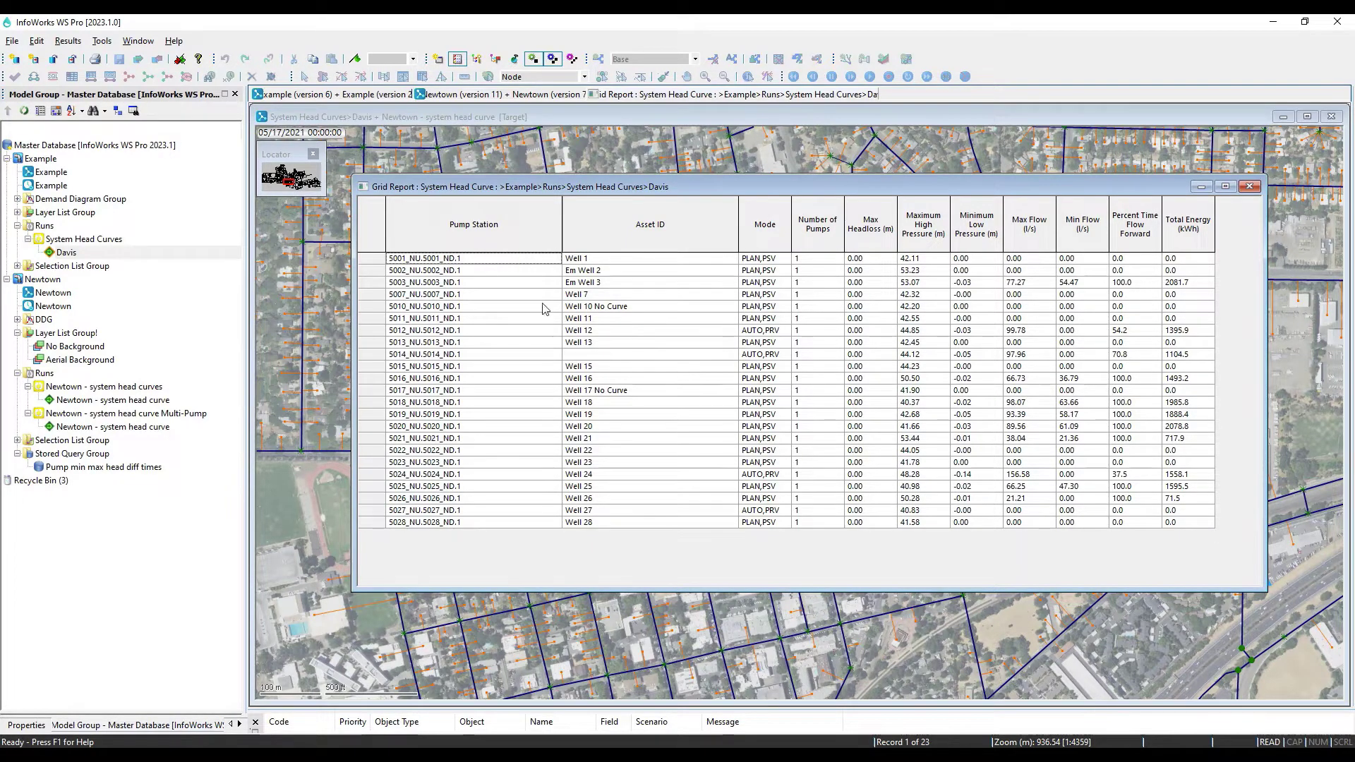
pyautogui.click(368, 282)
pyautogui.rightClick(368, 283)
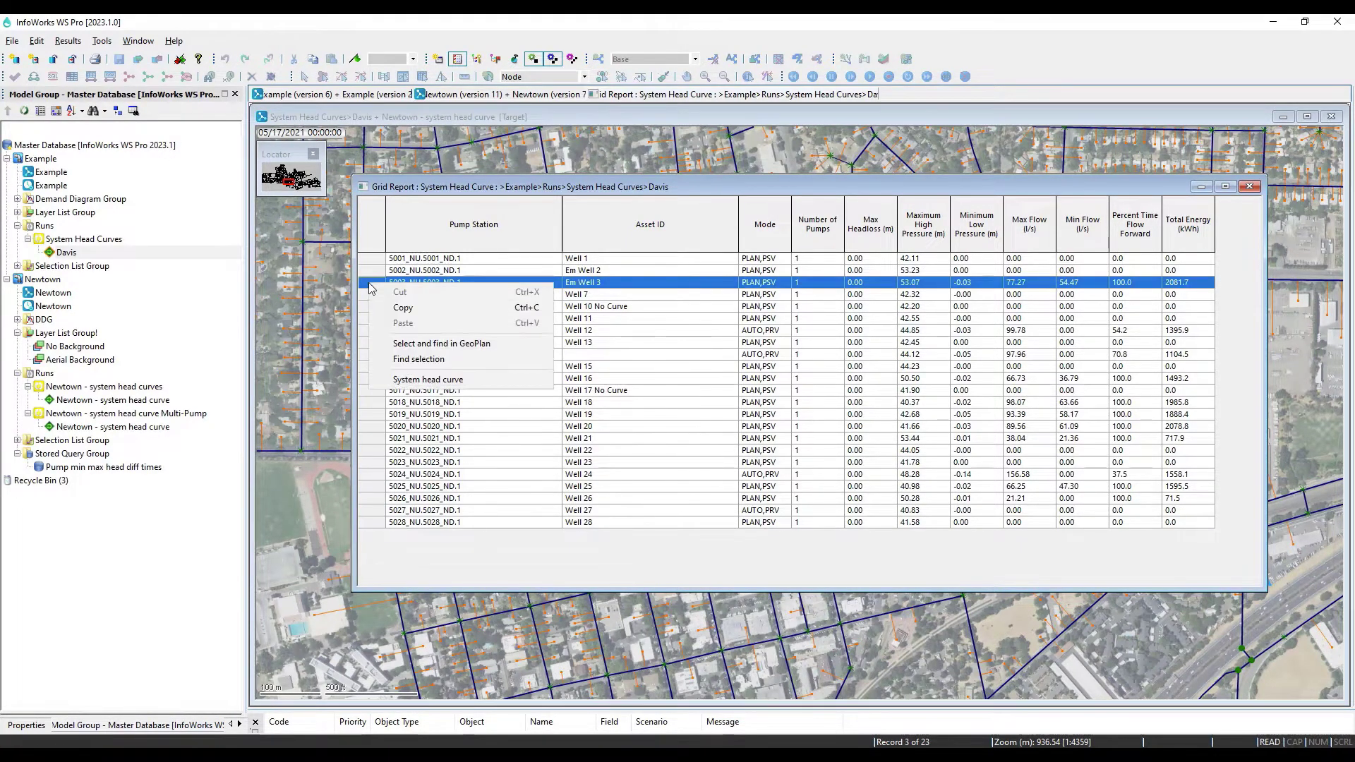
# - Open pump 5003's enlarged operation chart with system curves and operating points shown
pyautogui.click(476, 382)
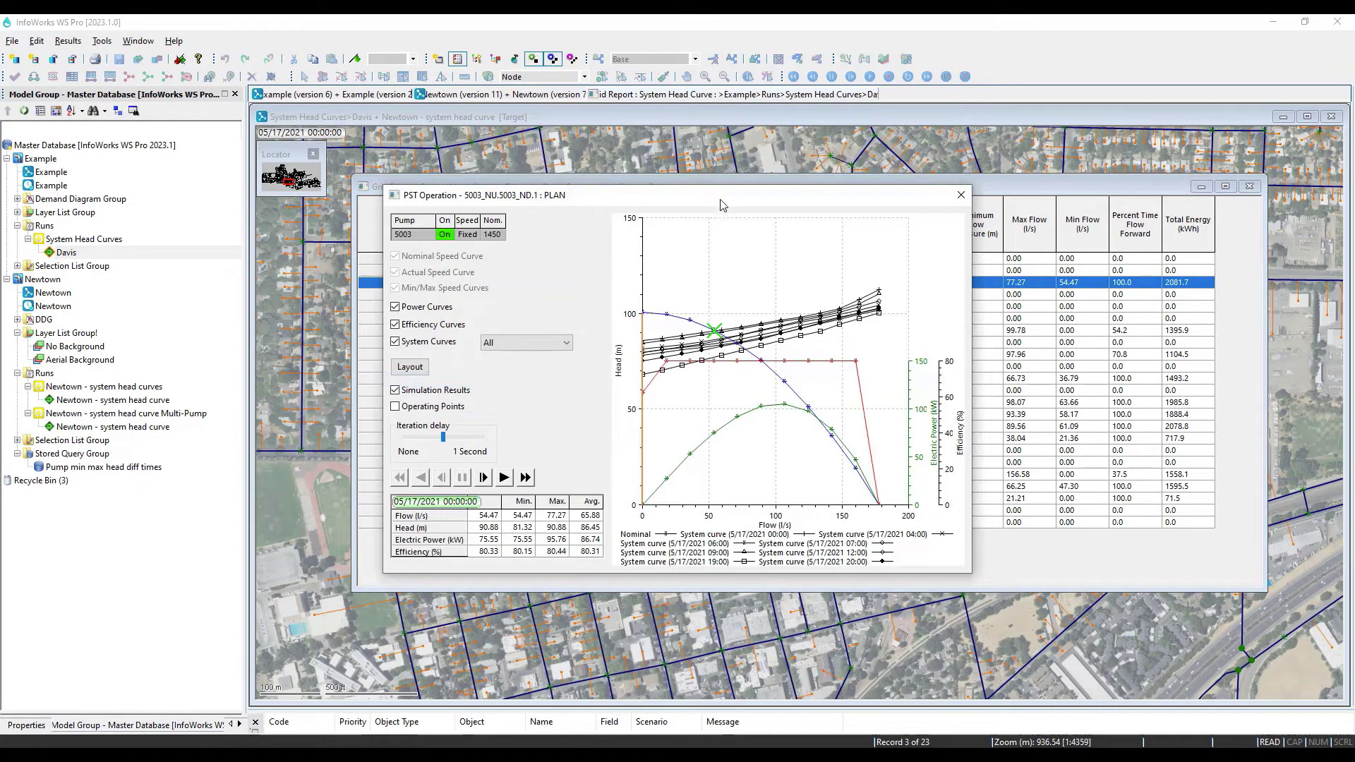
pyautogui.moveTo(723, 204); pyautogui.dragTo(773, 158)
pyautogui.moveTo(1022, 527); pyautogui.dragTo(1188, 644)
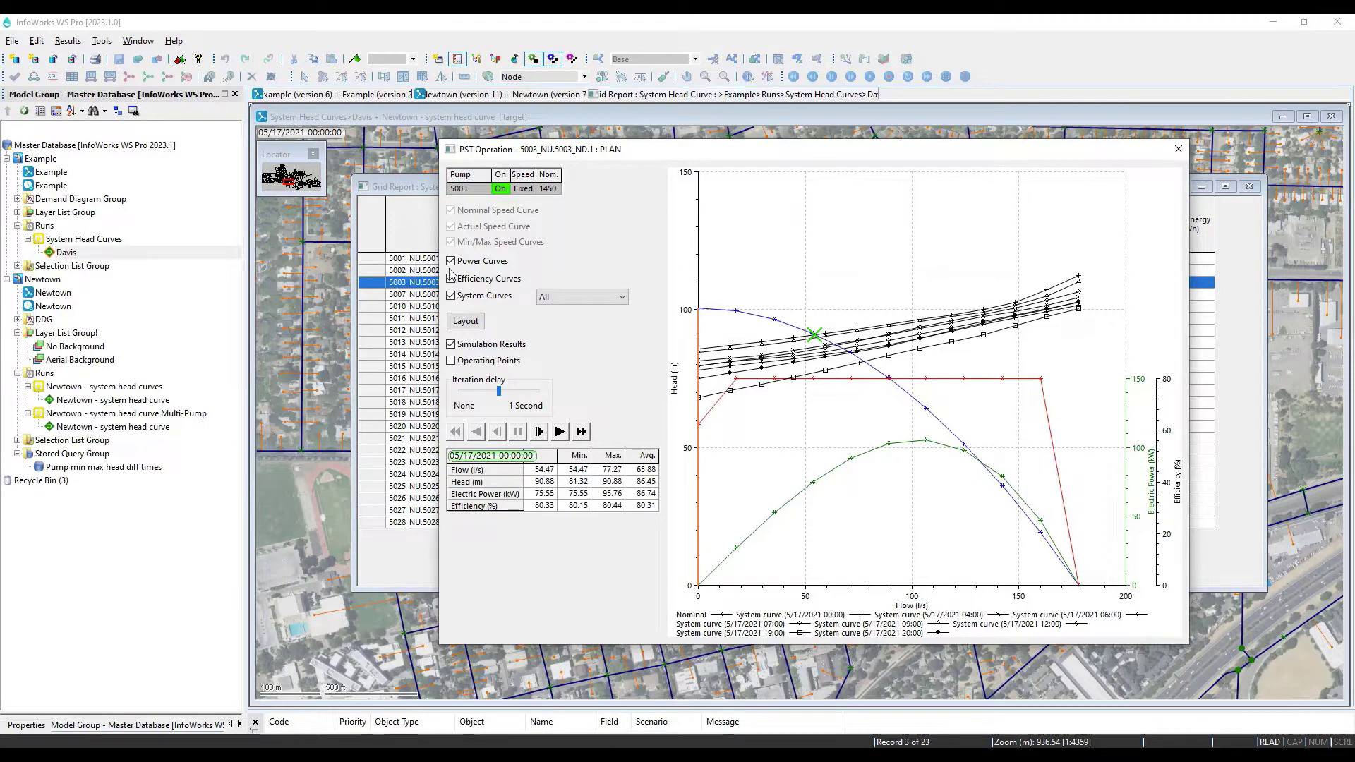
pyautogui.click(451, 296)
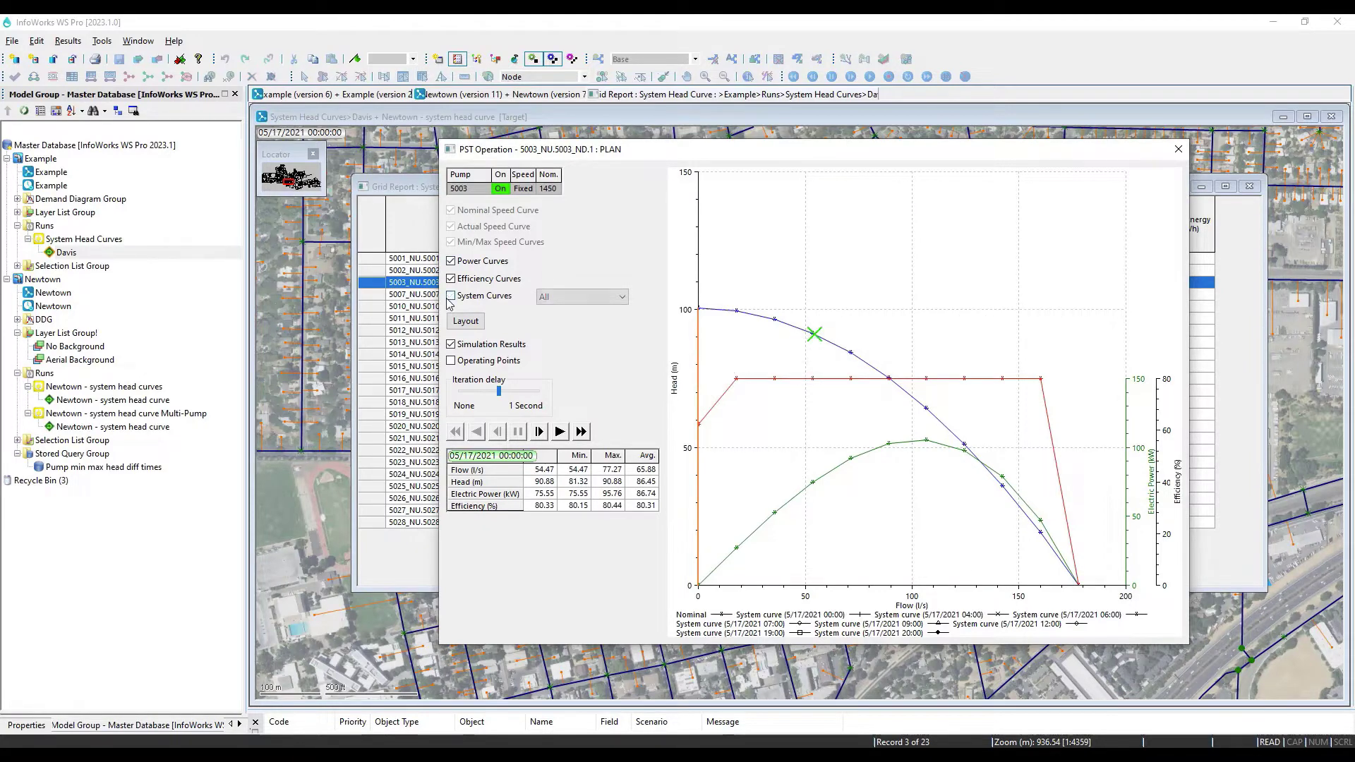
pyautogui.click(450, 360)
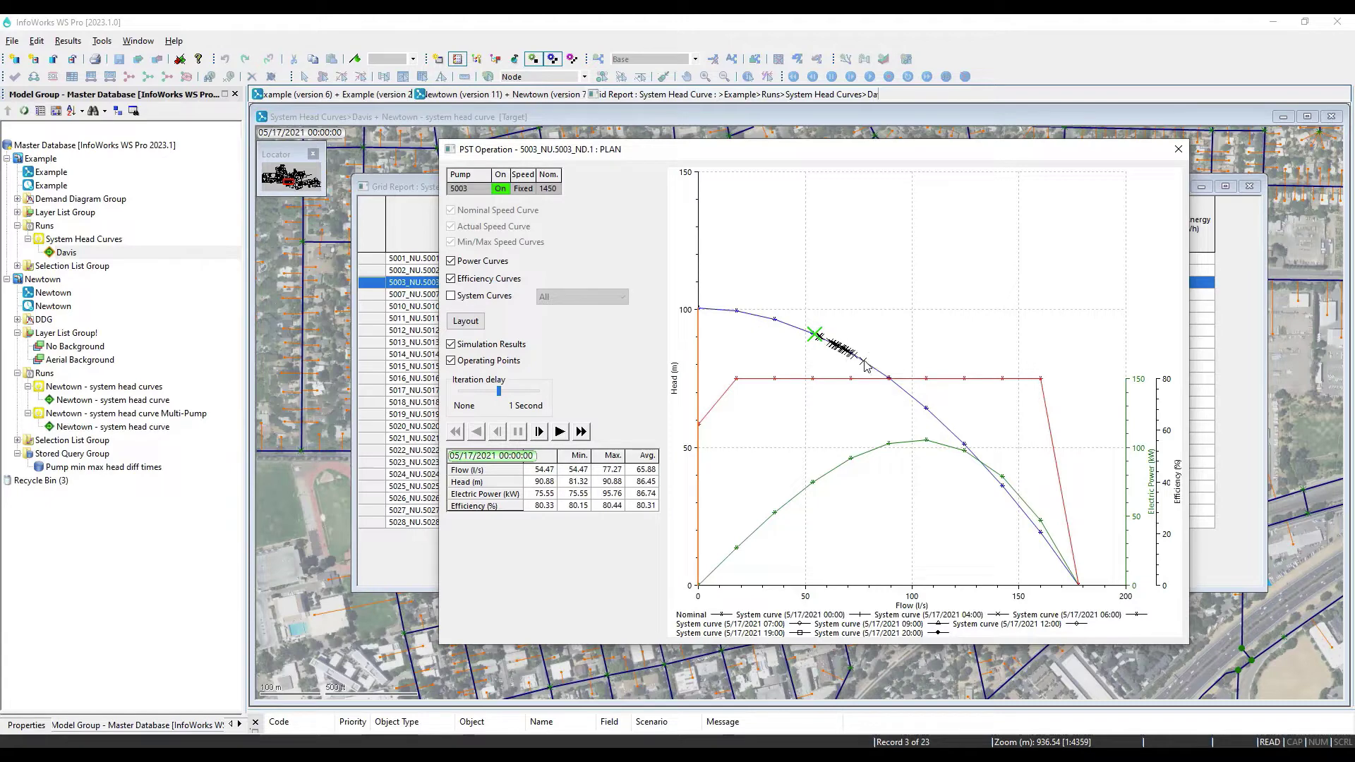
pyautogui.click(451, 296)
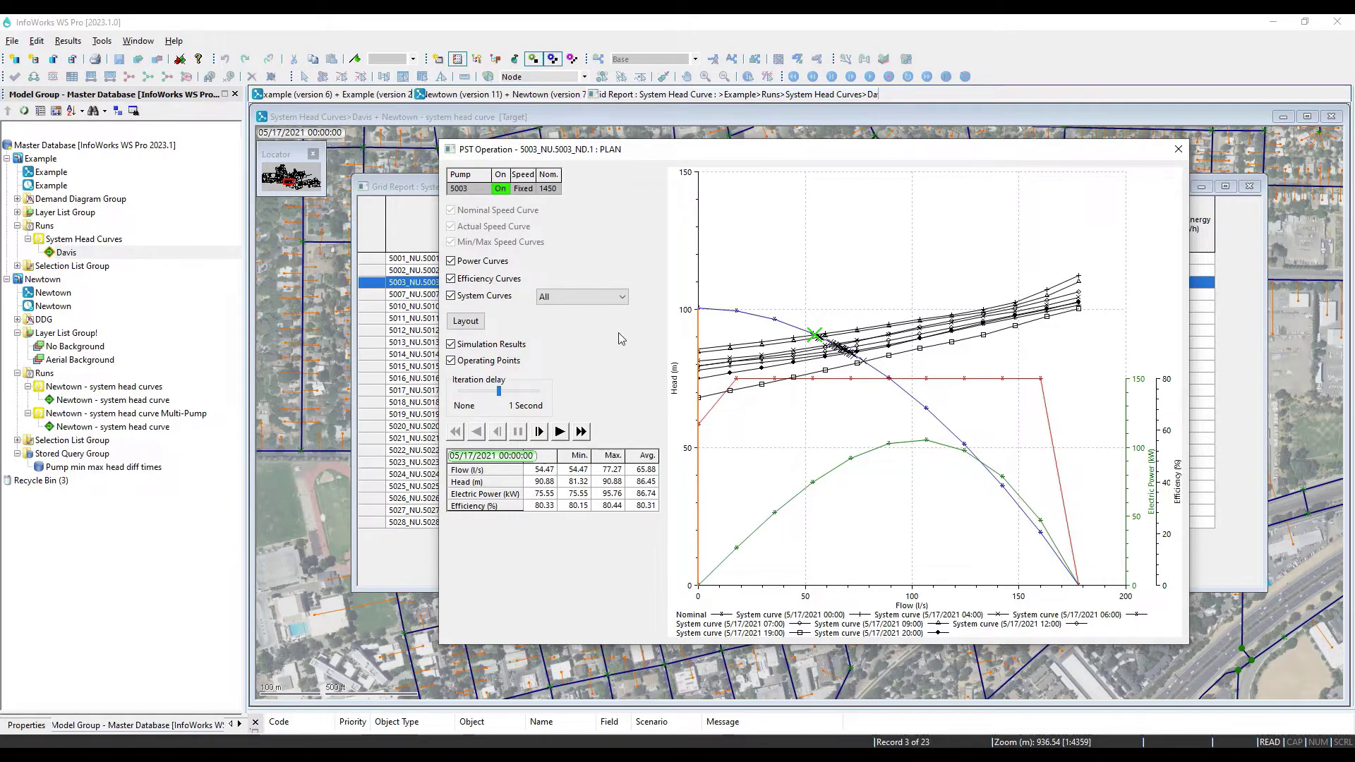
# - Show only the 5/17/2021 00:00 system curve from the curve times list
pyautogui.click(623, 297)
pyautogui.click(599, 322)
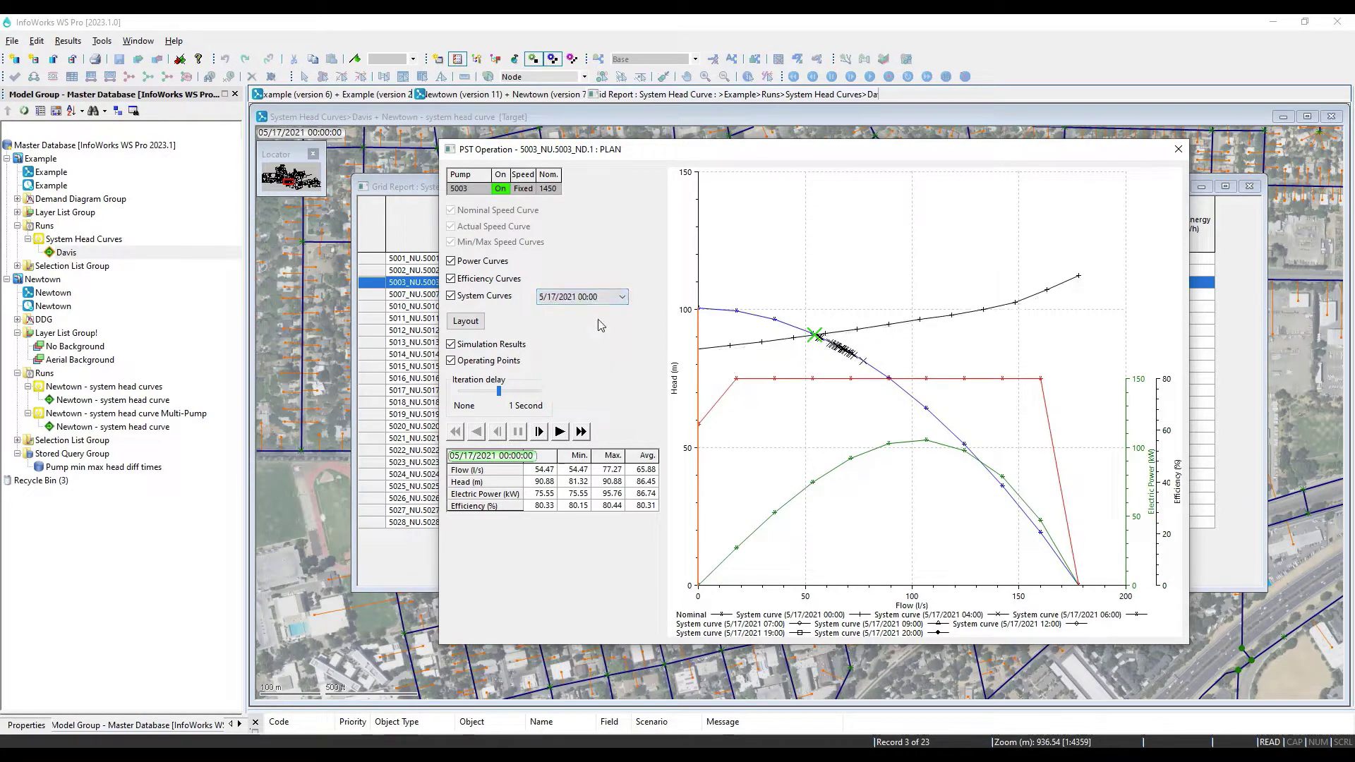
pyautogui.scroll(-4, 603, 303)
pyautogui.scroll(-3, 604, 304)
pyautogui.scroll(8, 603, 303)
# - View the chart's graph options menu and dismiss it without choosing anything
pyautogui.rightClick(884, 285)
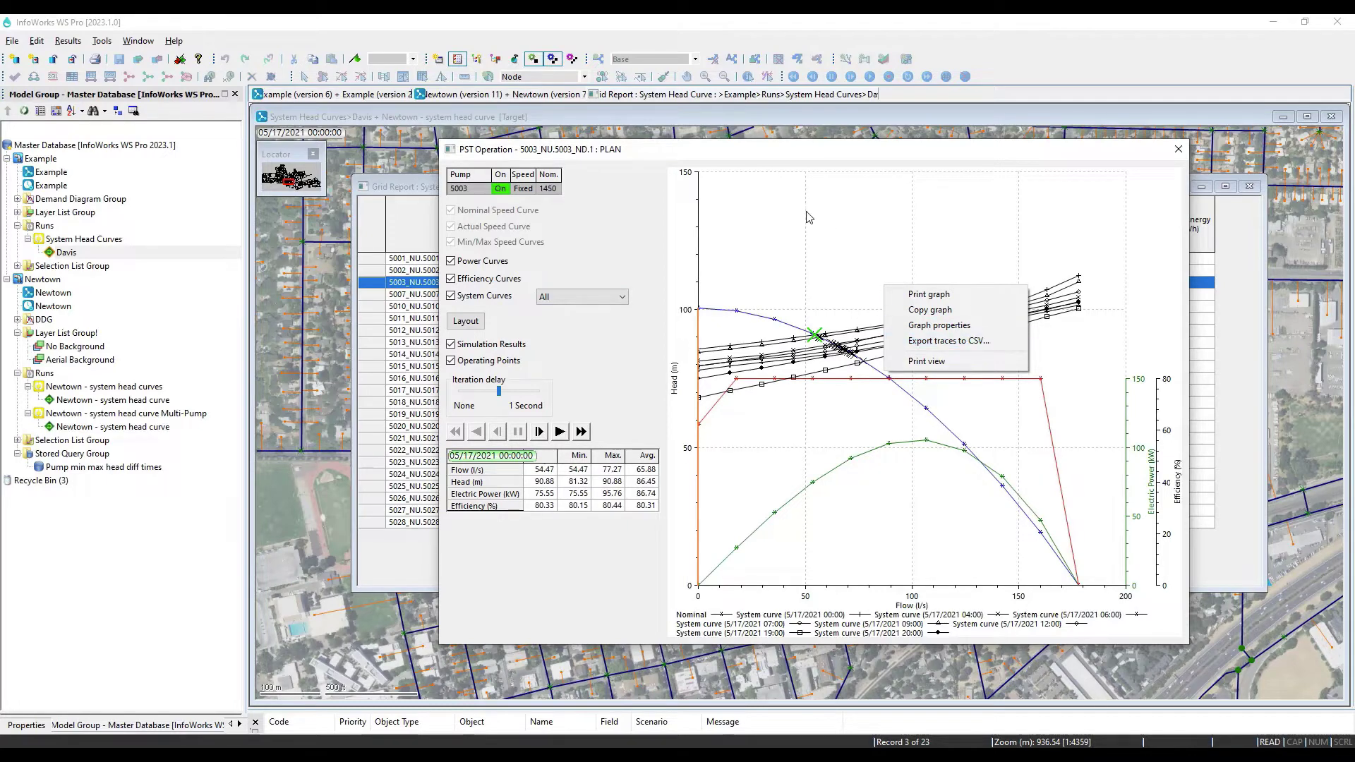
pyautogui.click(790, 154)
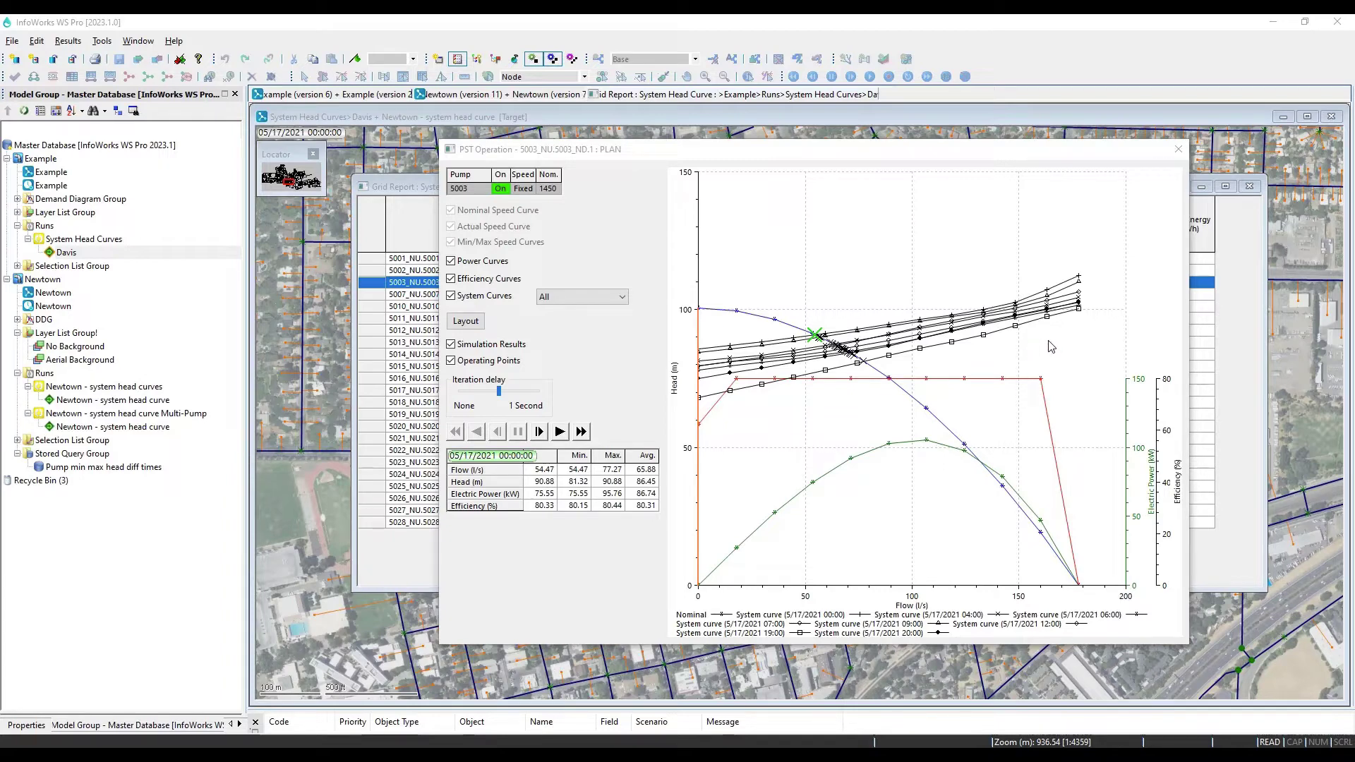
# - Replace pump 5003's chart with the Well 25 (pump 5025) chart, keeping All system curve times
pyautogui.click(1177, 149)
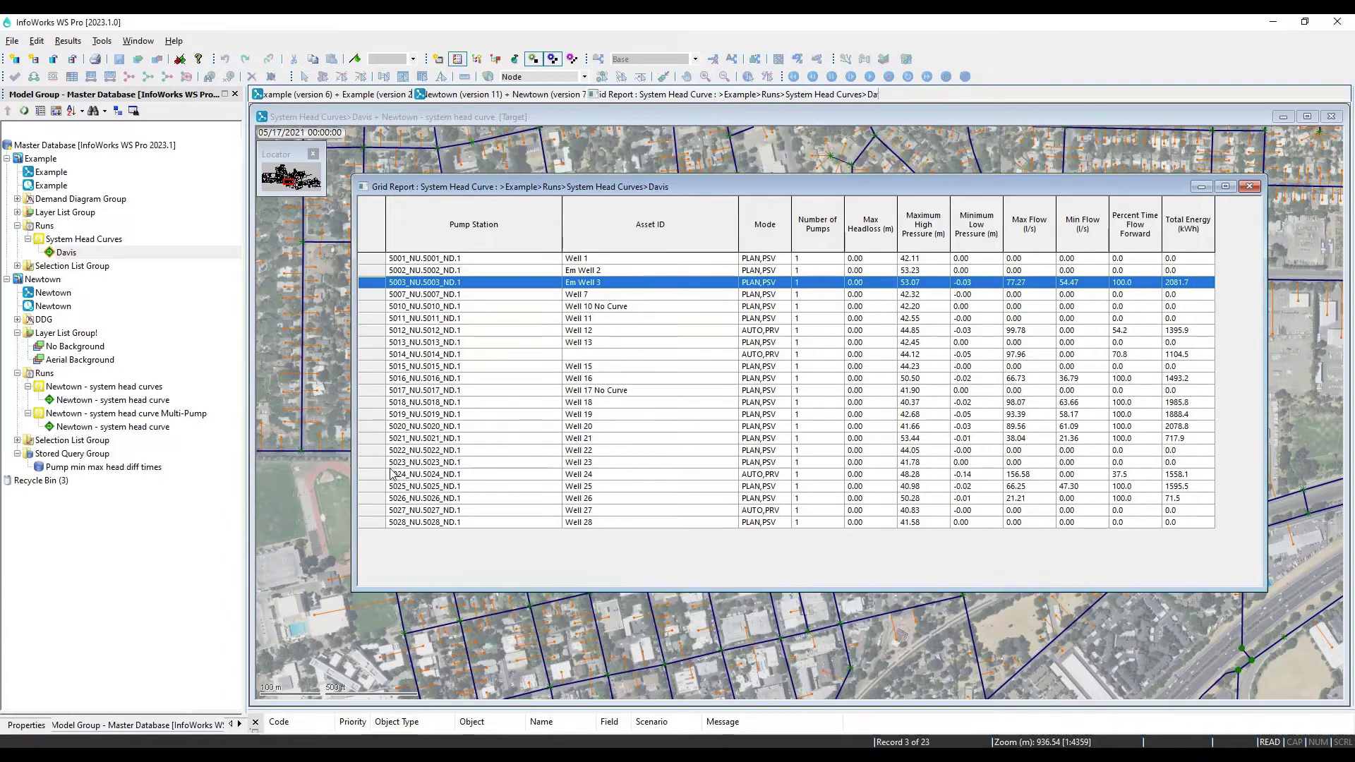
pyautogui.rightClick(374, 488)
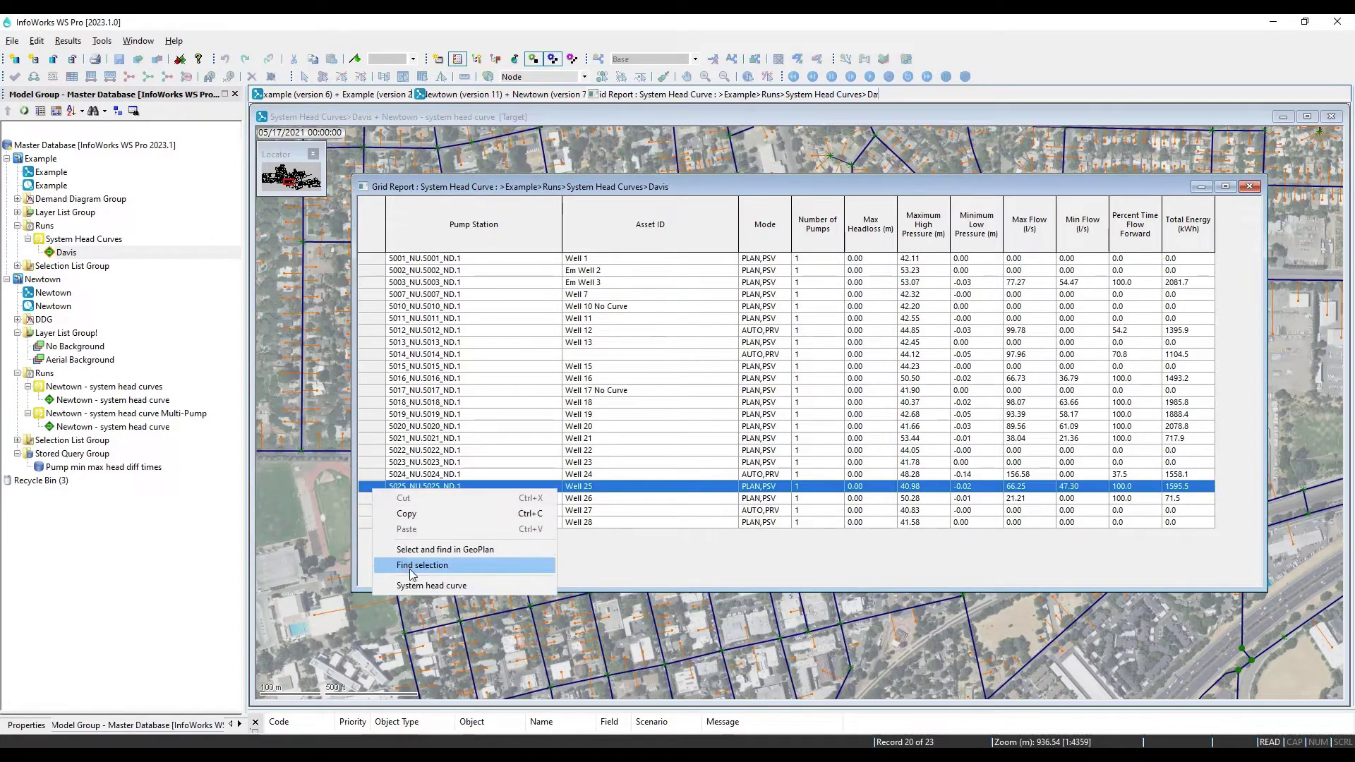
pyautogui.click(416, 584)
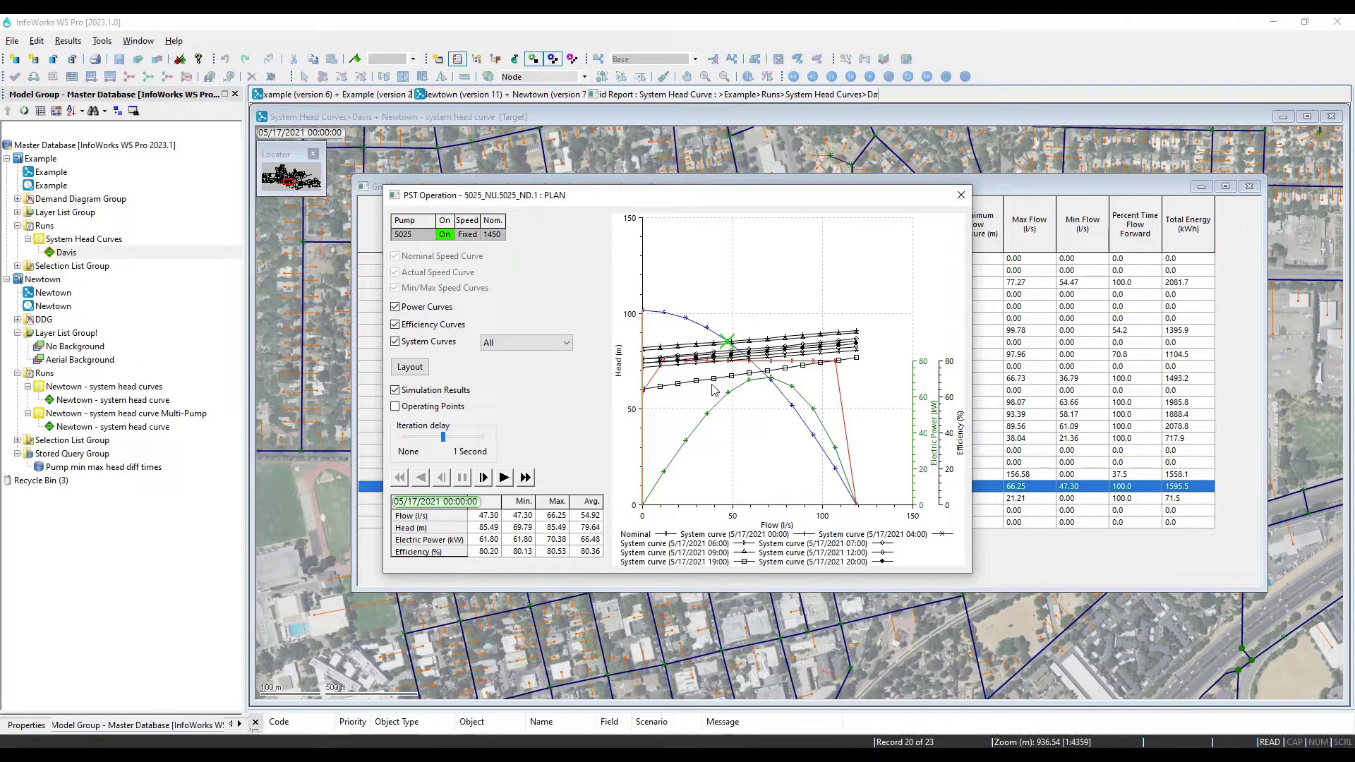
pyautogui.click(569, 345)
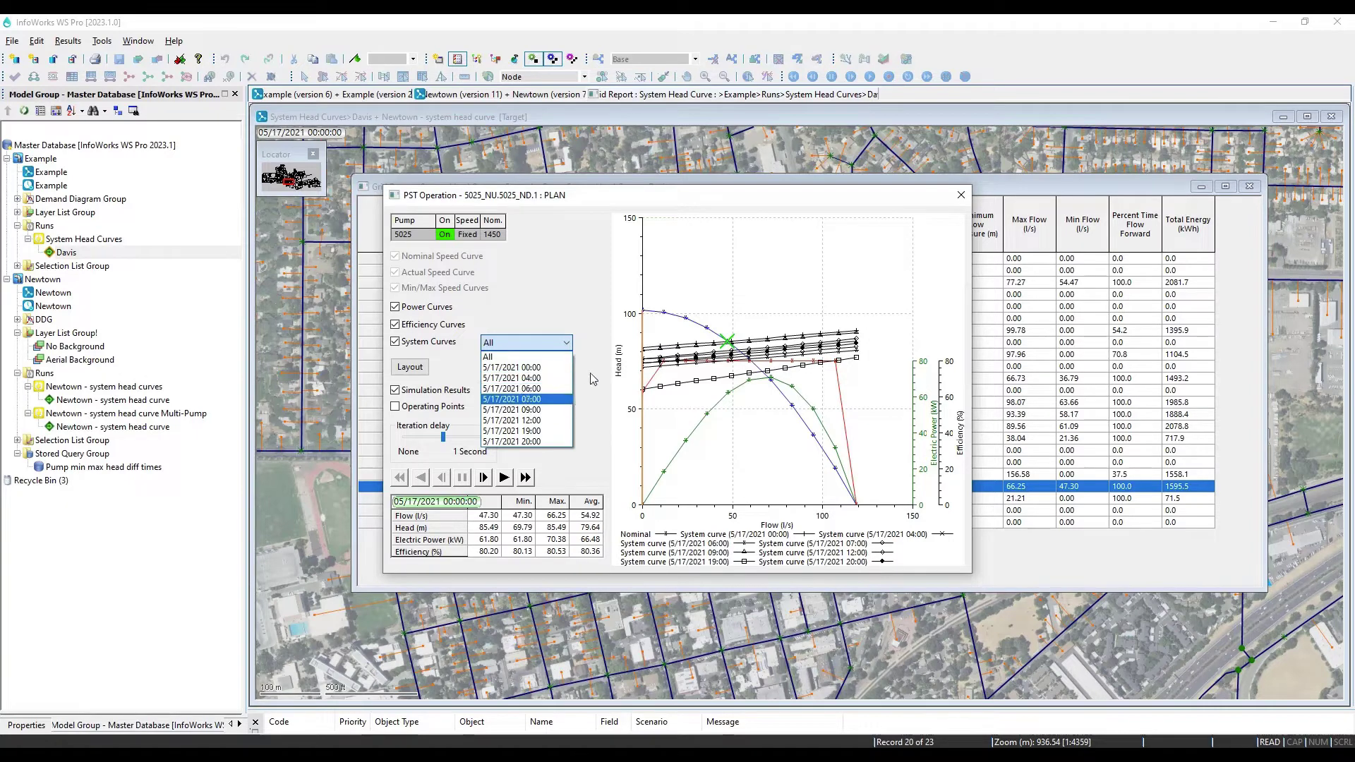
pyautogui.click(962, 196)
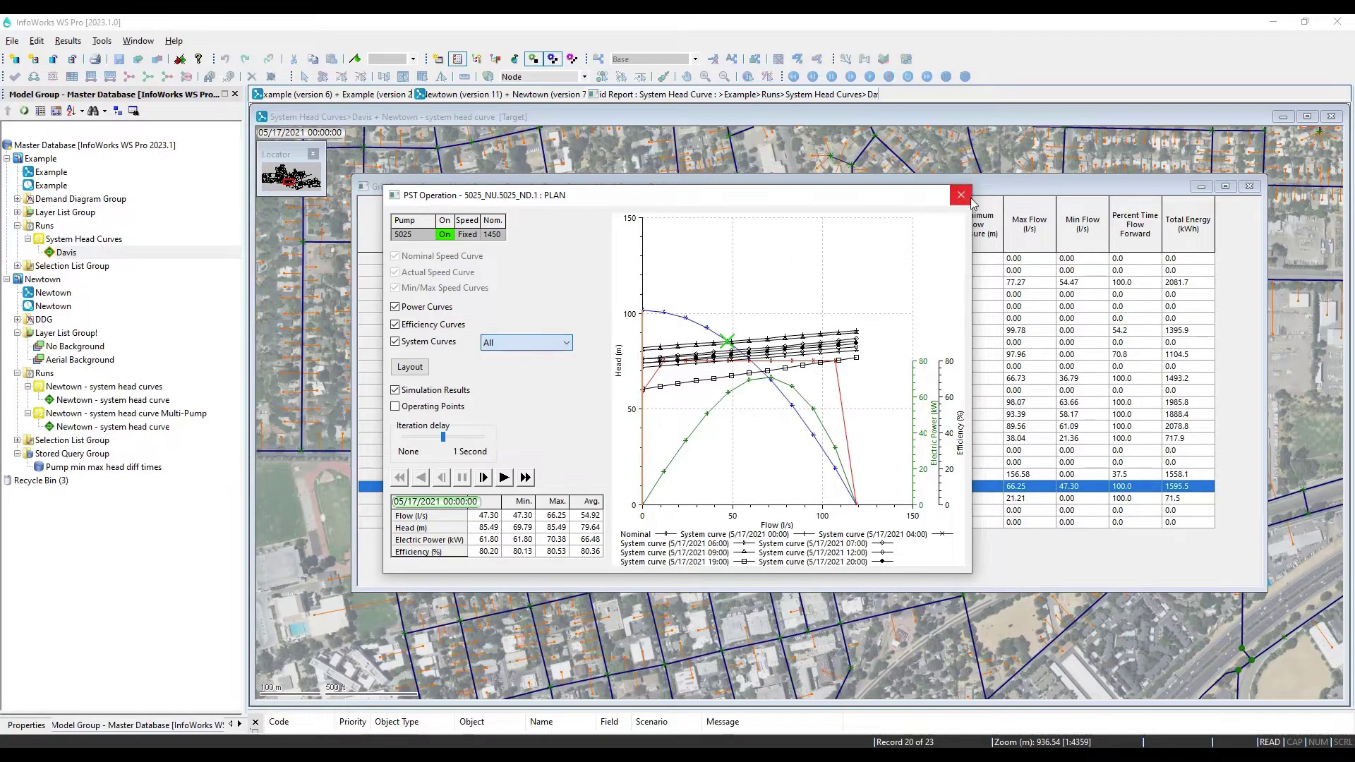
# - Close pump 5025's chart and run the 'Pump min max head diff times' query on the Example network
pyautogui.click(962, 197)
pyautogui.doubleClick(49, 466)
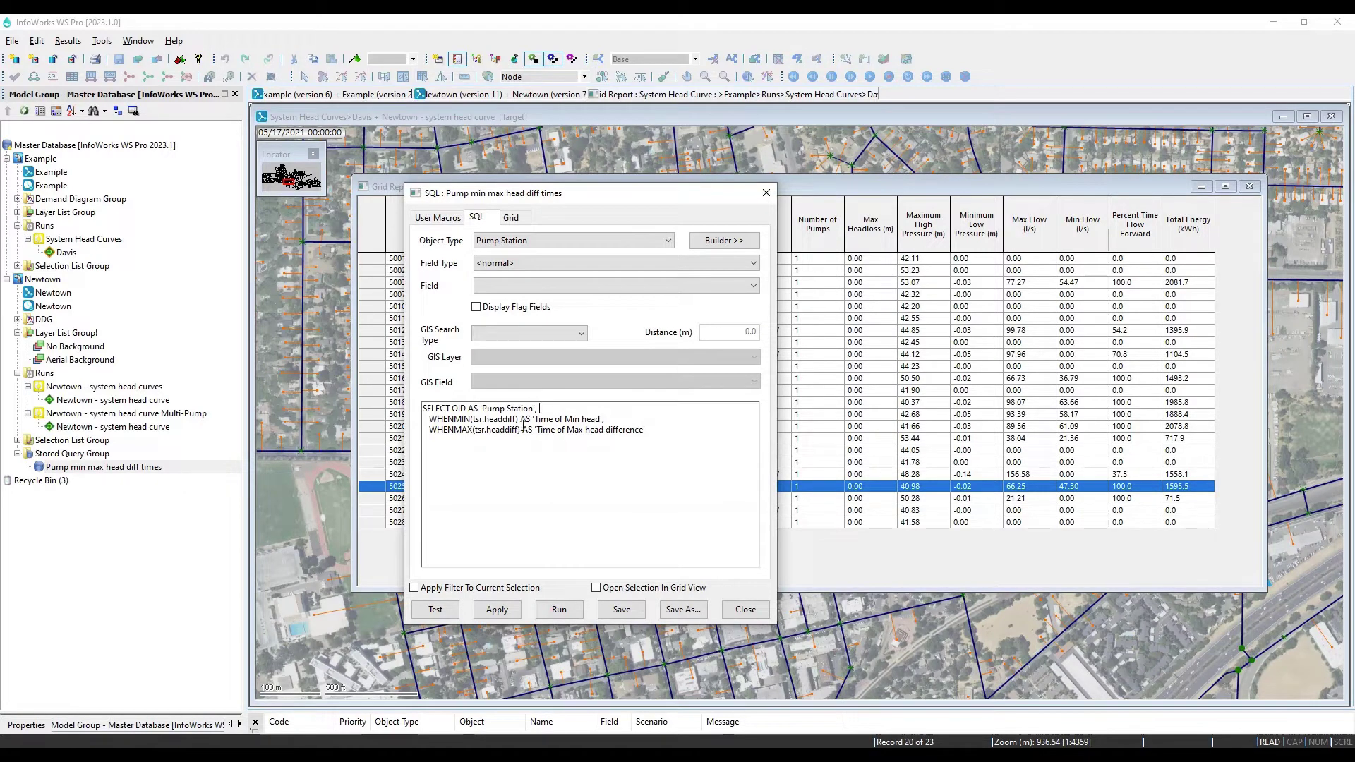
pyautogui.click(766, 192)
pyautogui.moveTo(84, 467); pyautogui.dragTo(295, 407)
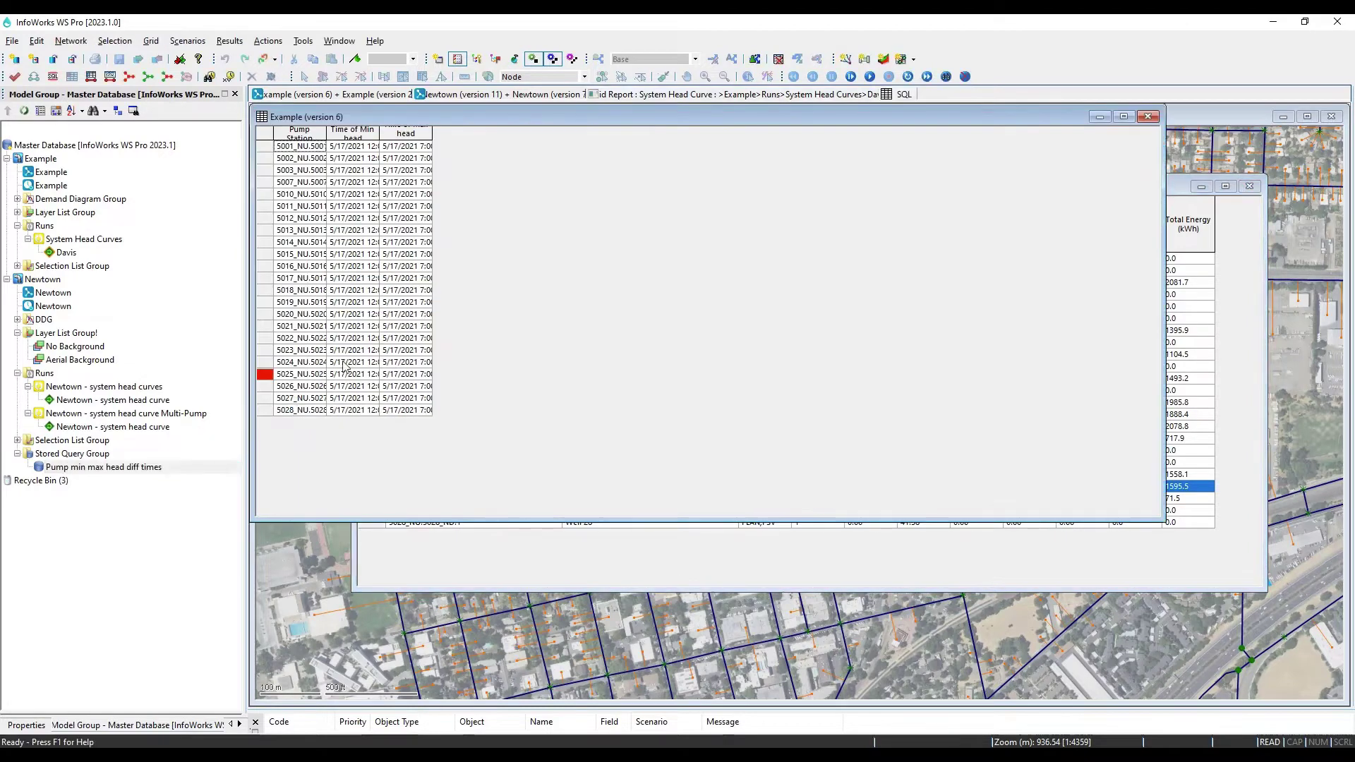
# - Autofit the Time of Max head and Time of Min head columns and heighten the header row
pyautogui.doubleClick(433, 132)
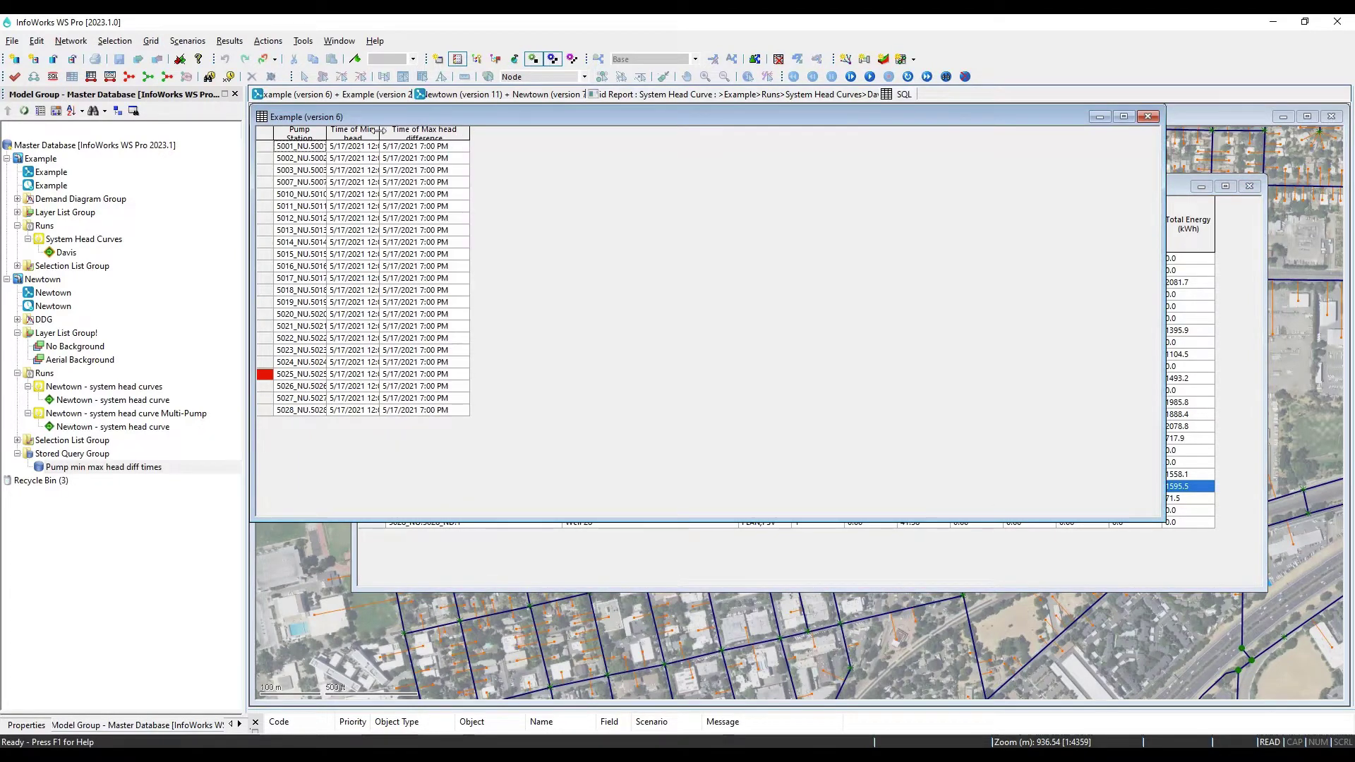
pyautogui.doubleClick(379, 133)
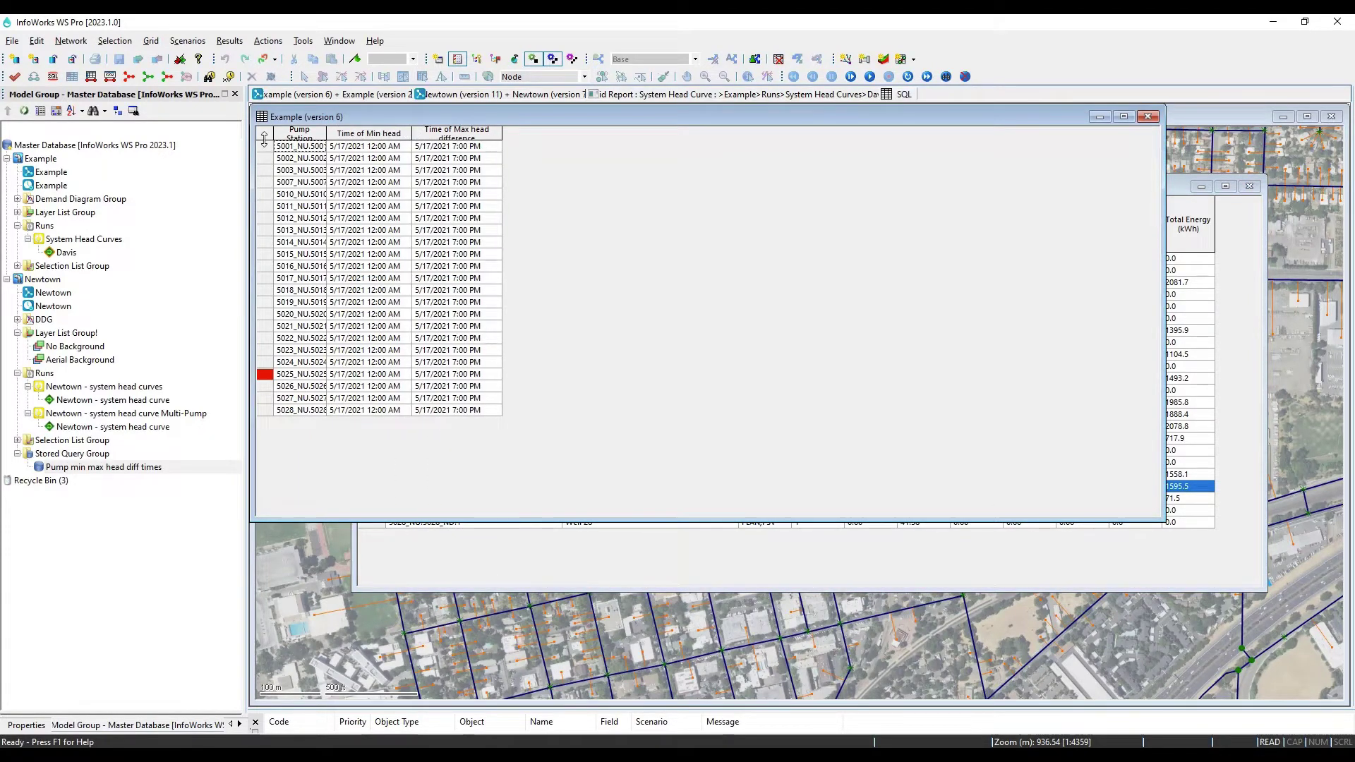
pyautogui.moveTo(264, 138); pyautogui.dragTo(265, 176)
pyautogui.click(448, 243)
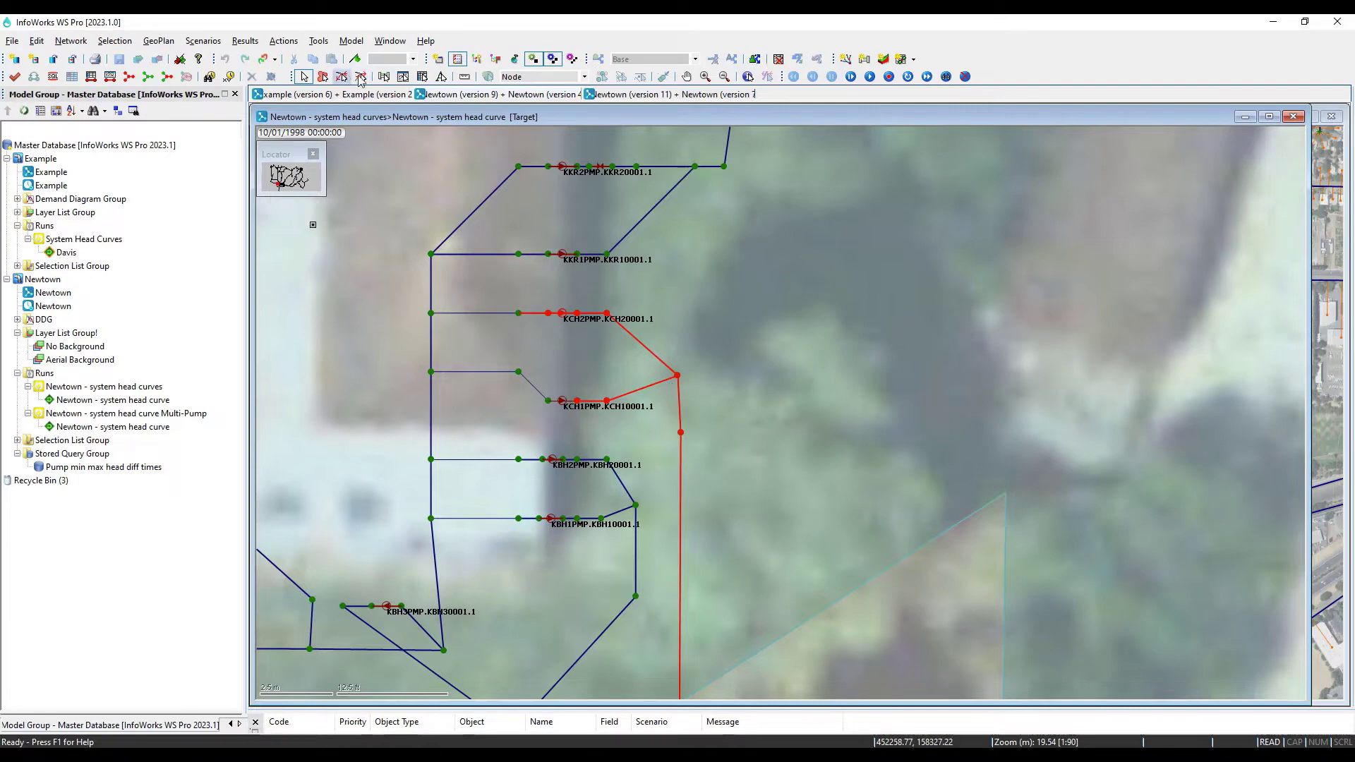
# - Open the Newtown system head curve run via Open as..., dismissing the Select Results dialog
pyautogui.rightClick(80, 400)
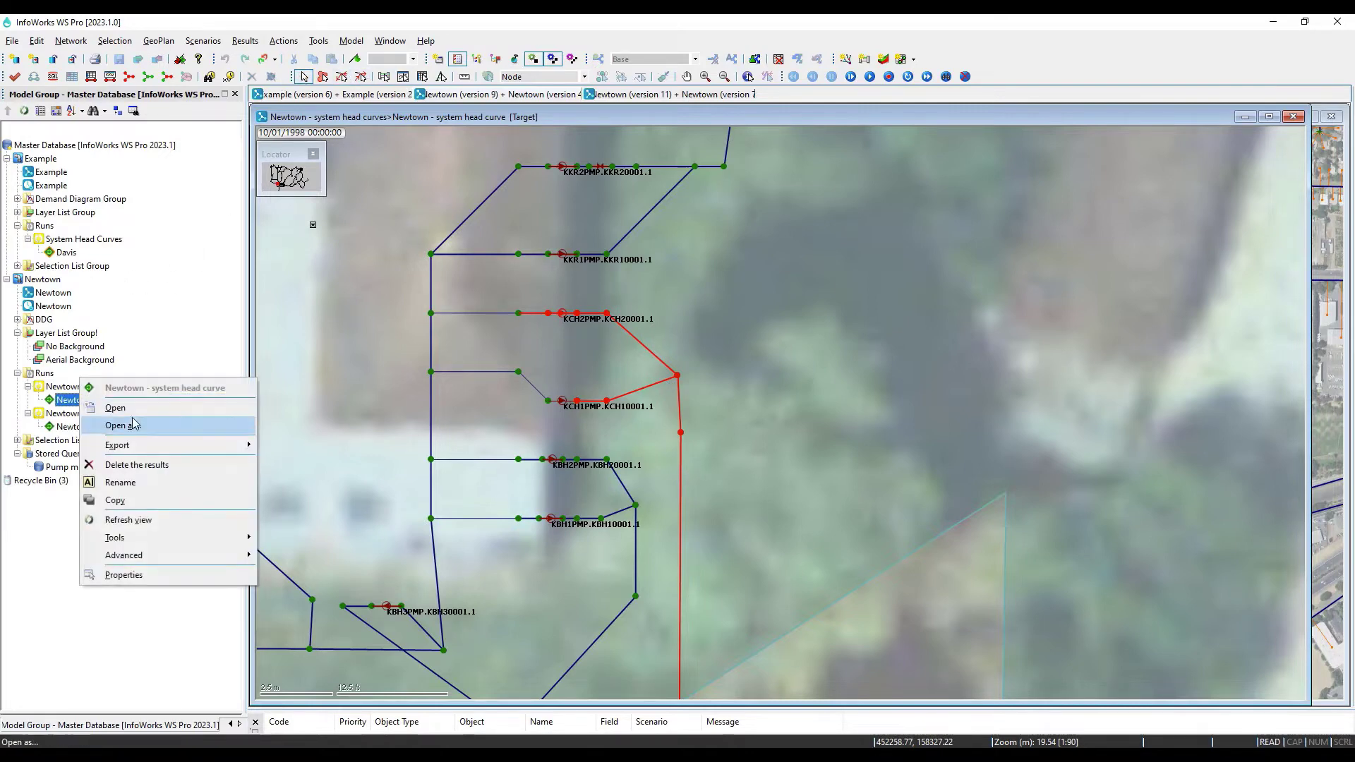
pyautogui.click(134, 427)
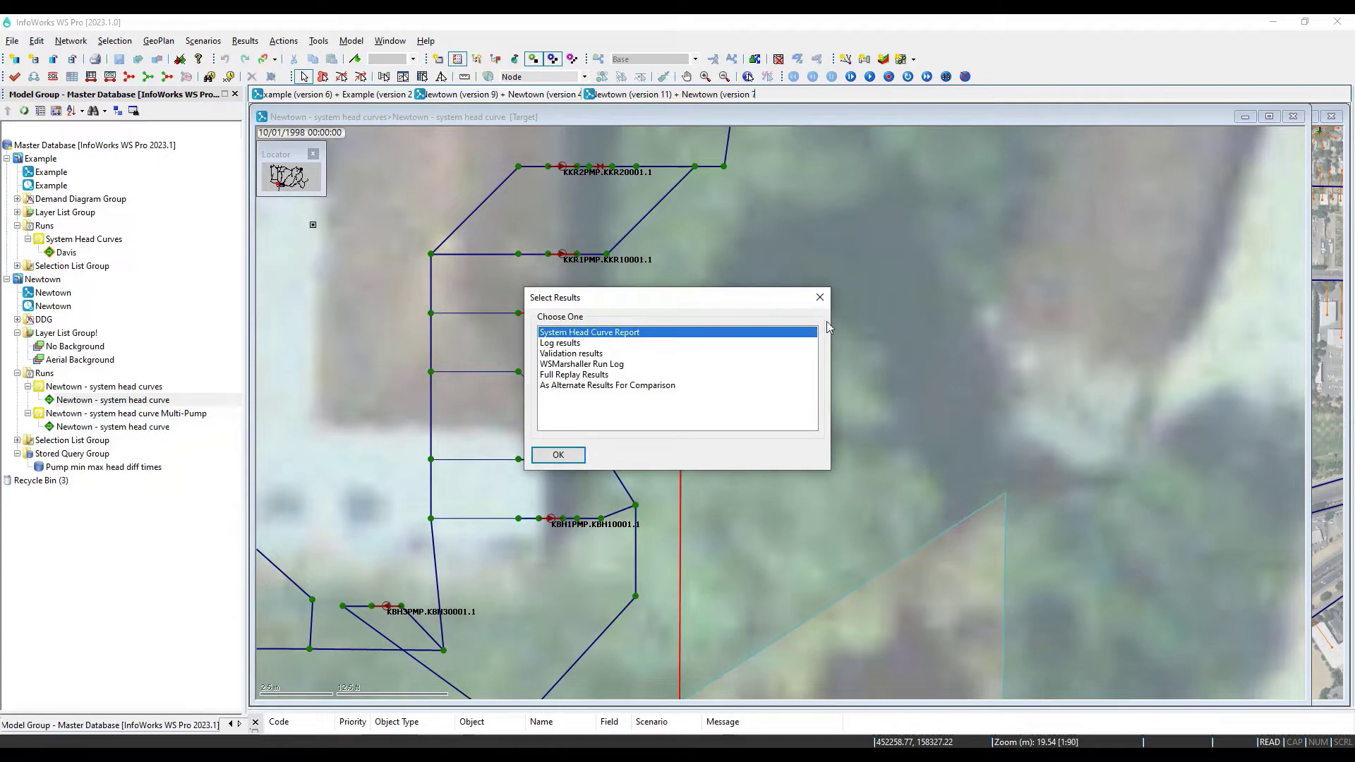
pyautogui.click(820, 297)
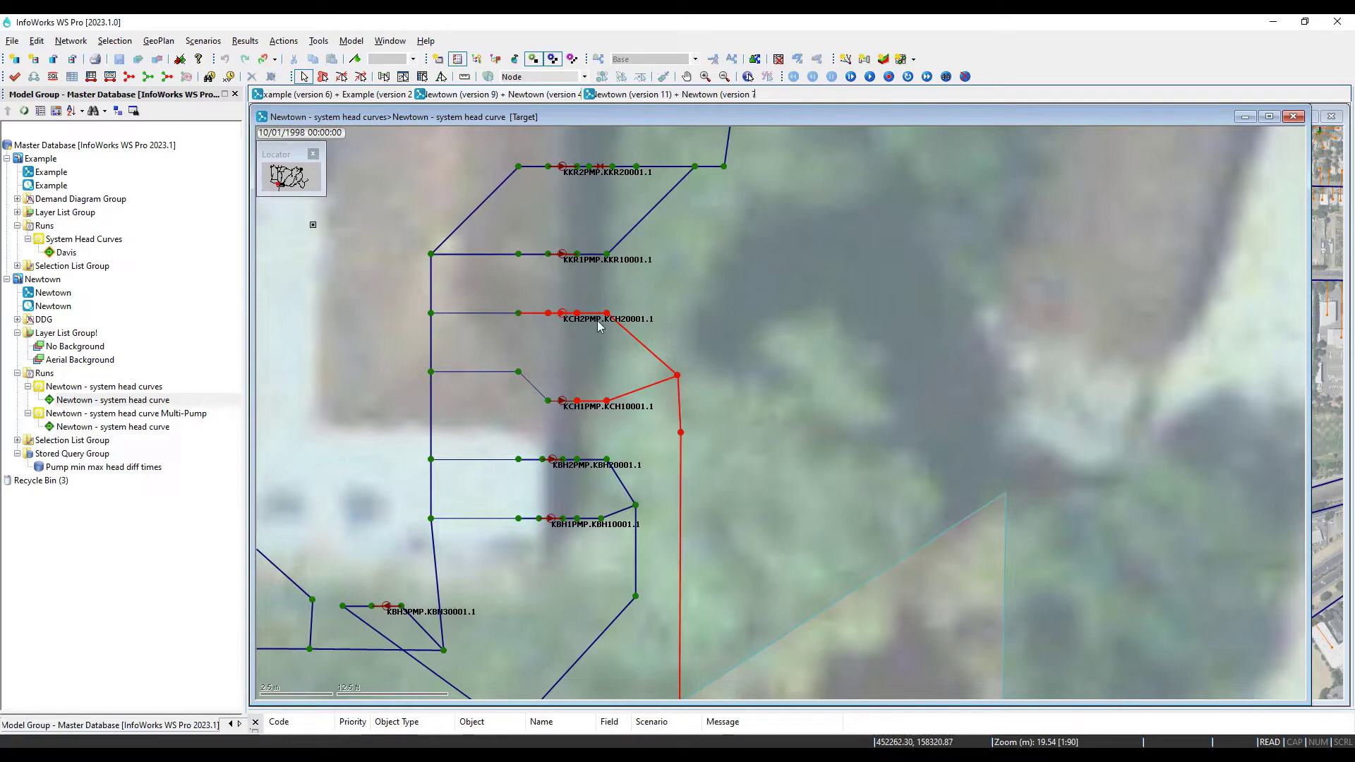
# - Show KCH2PMP.KCH20001.1's properties and open its pump operation graph, moved aside
pyautogui.doubleClick(561, 311)
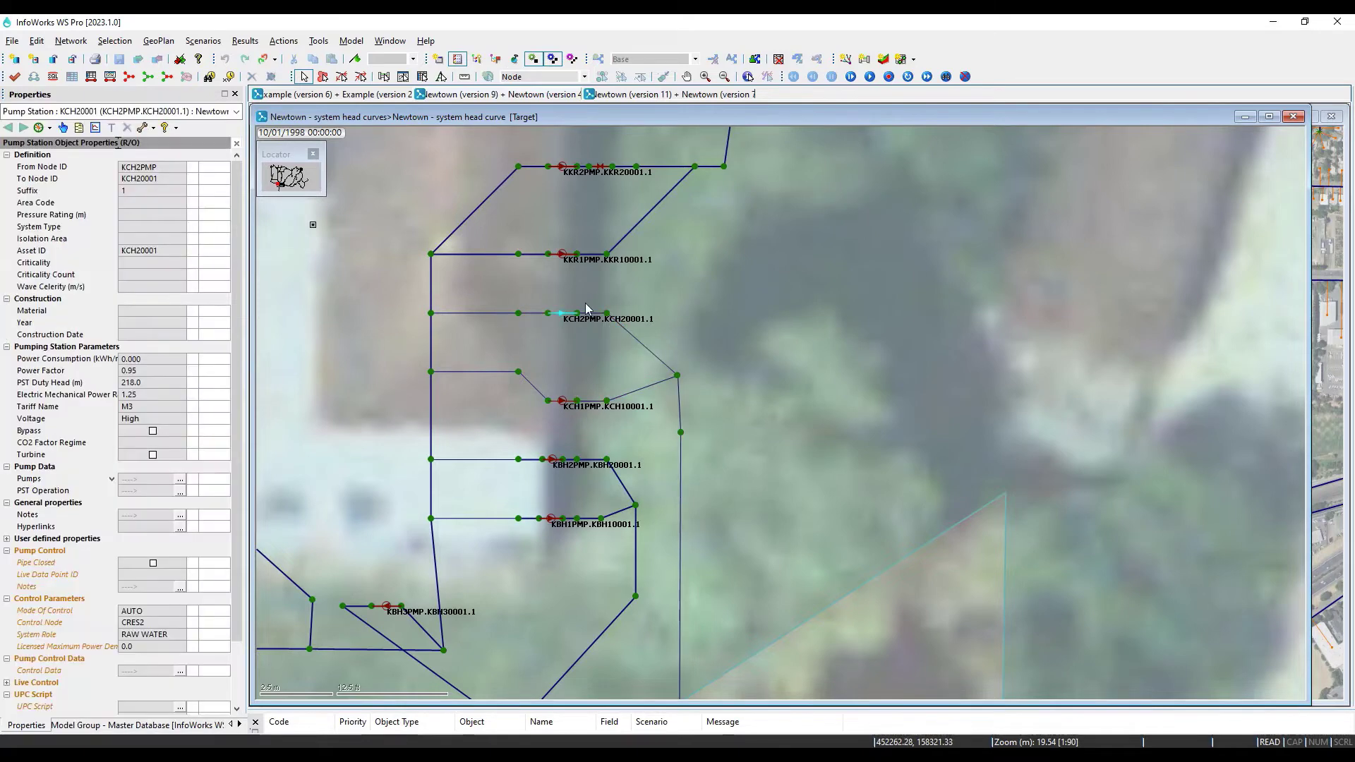
pyautogui.click(181, 491)
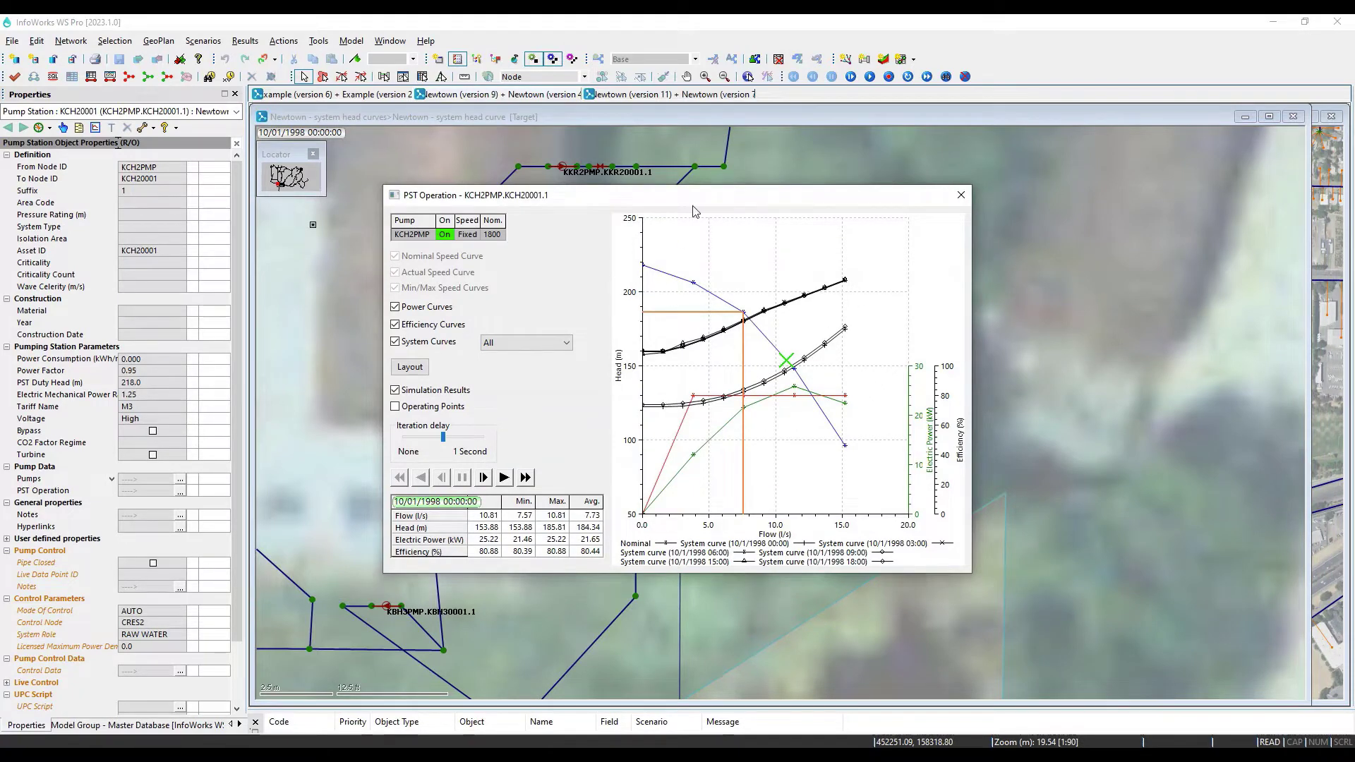
pyautogui.moveTo(708, 202); pyautogui.dragTo(1036, 203)
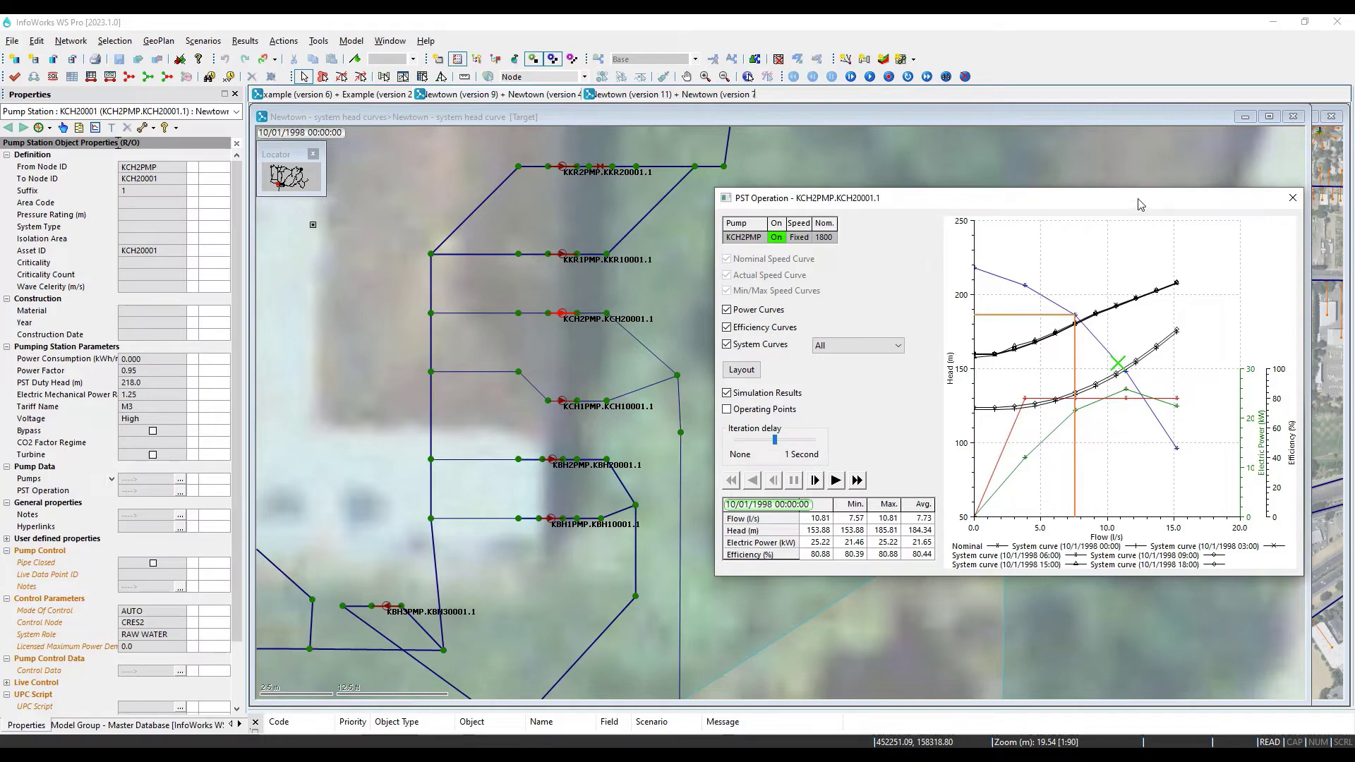
# - Bring the Multi-Pump results map forward and review the pumps in the KCH2PMP station
pyautogui.click(1292, 197)
pyautogui.click(674, 96)
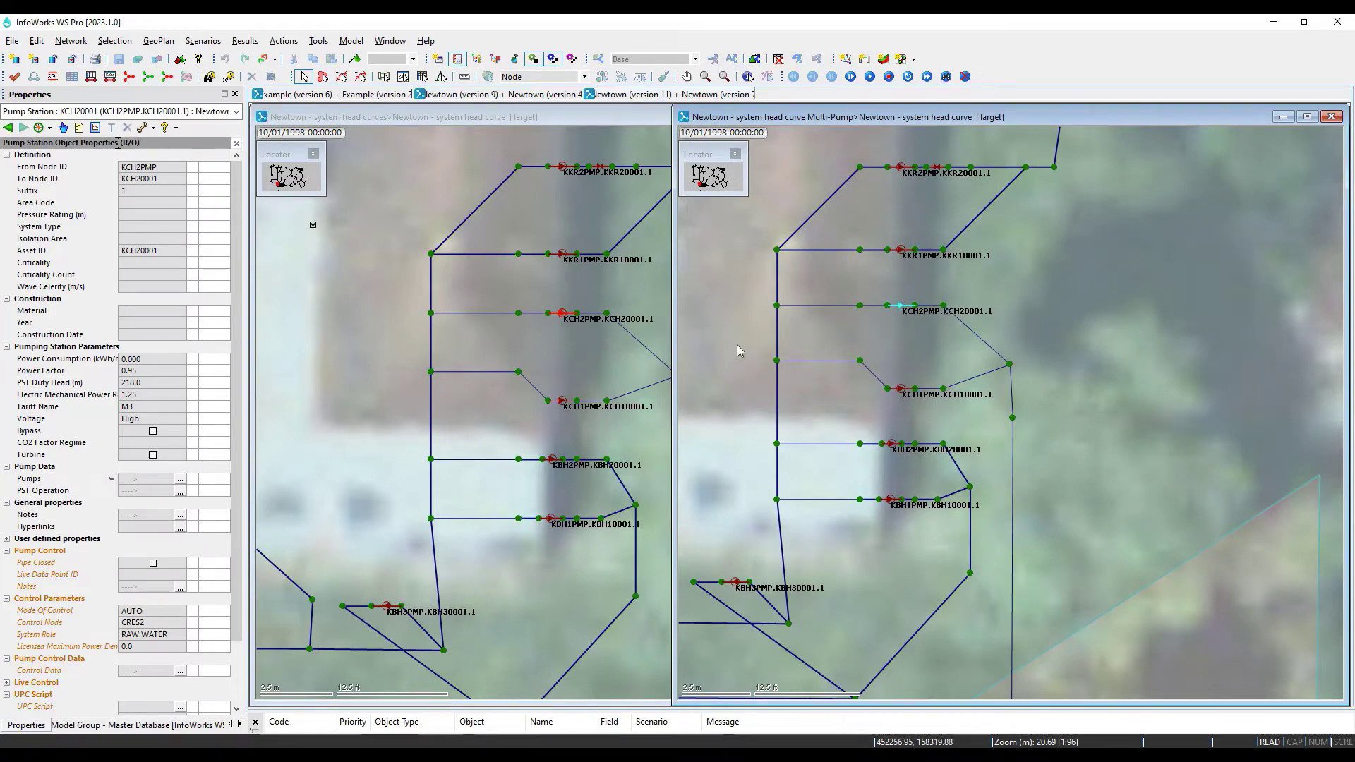
pyautogui.click(181, 479)
pyautogui.moveTo(566, 263); pyautogui.dragTo(1000, 256)
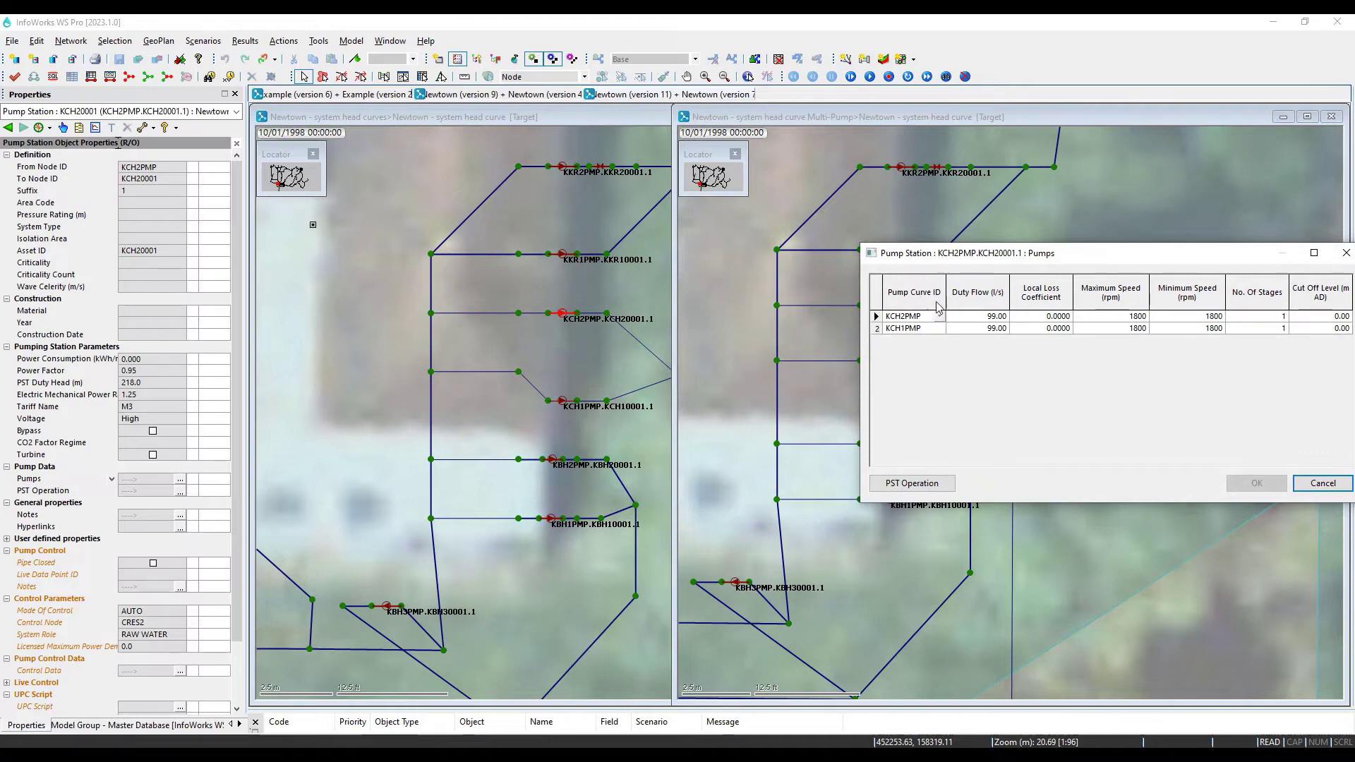
pyautogui.moveTo(997, 257); pyautogui.dragTo(868, 222)
pyautogui.click(1225, 226)
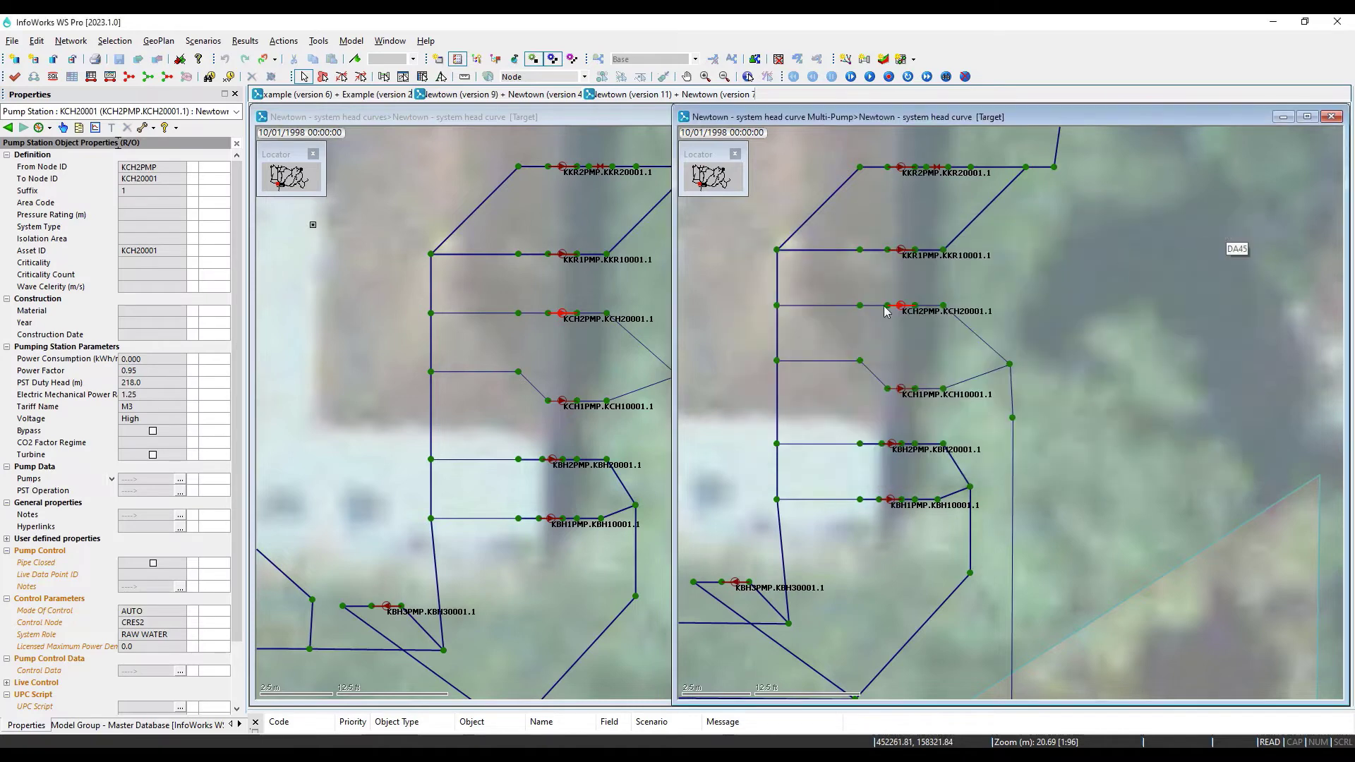
# - Review KCH2PMP's control data for its Active and Standby pumps
pyautogui.click(179, 671)
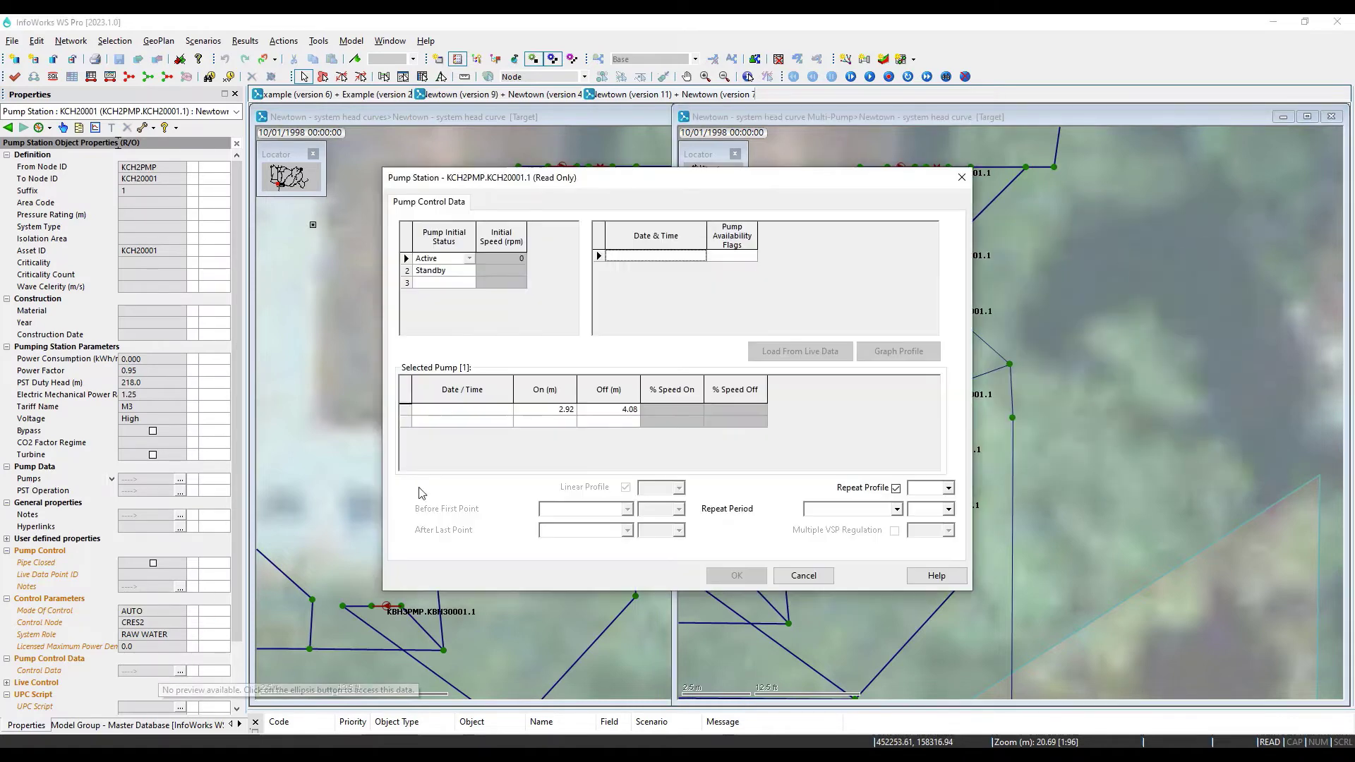
pyautogui.moveTo(449, 181); pyautogui.dragTo(785, 202)
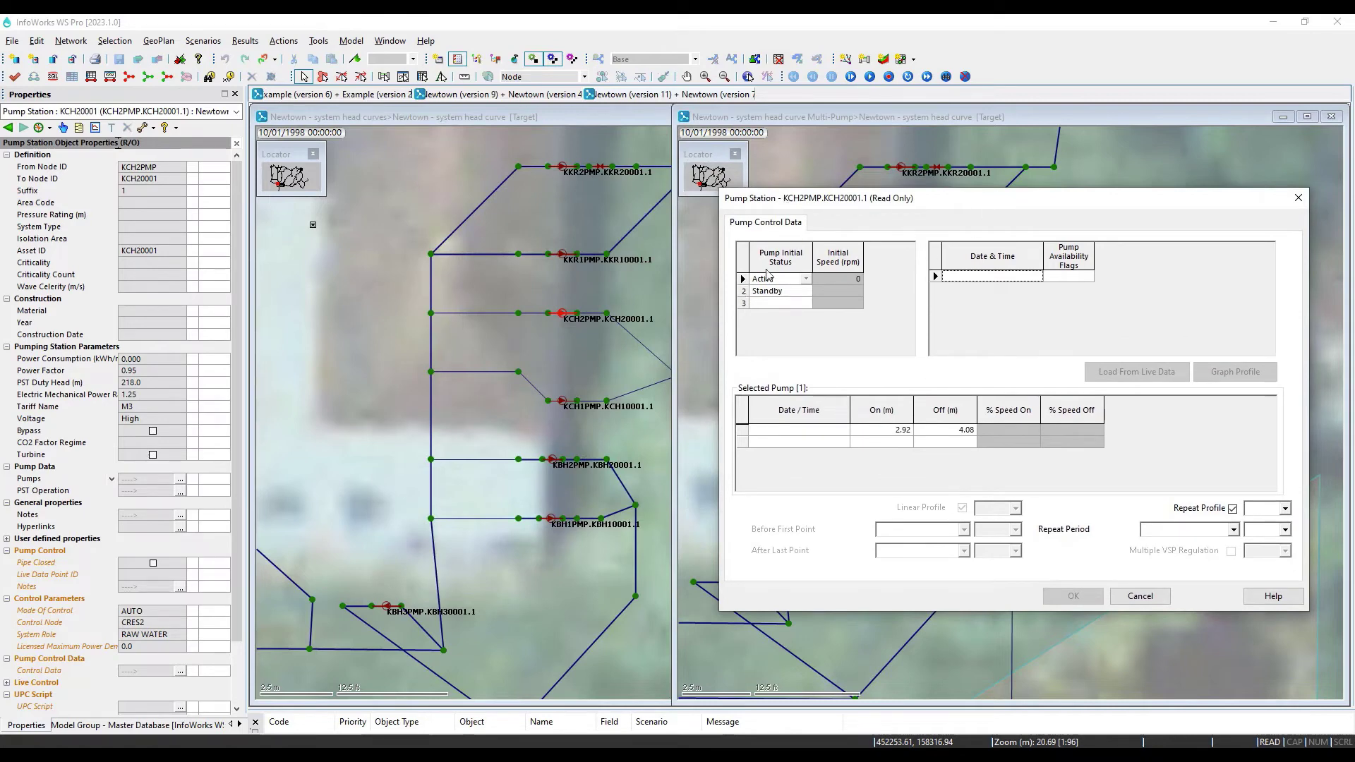
pyautogui.click(743, 279)
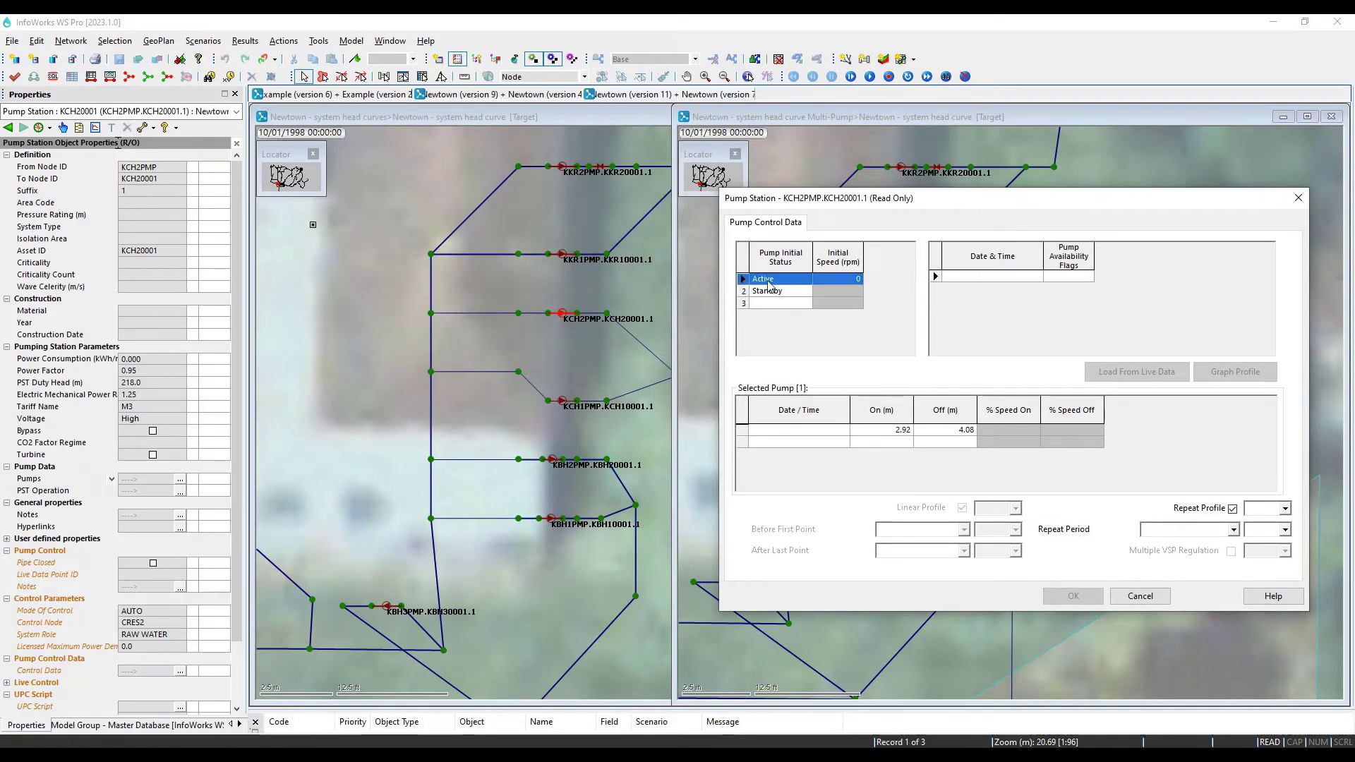
pyautogui.click(744, 292)
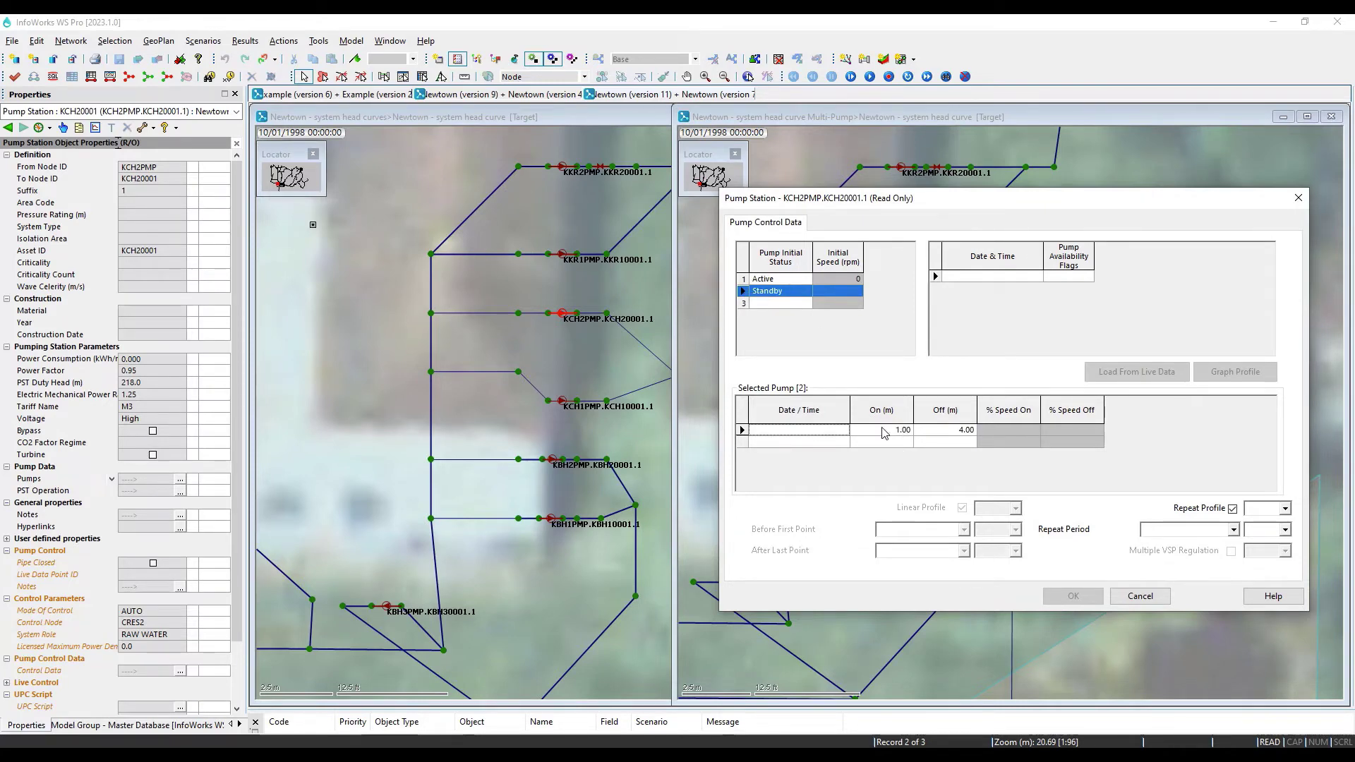
pyautogui.click(1298, 200)
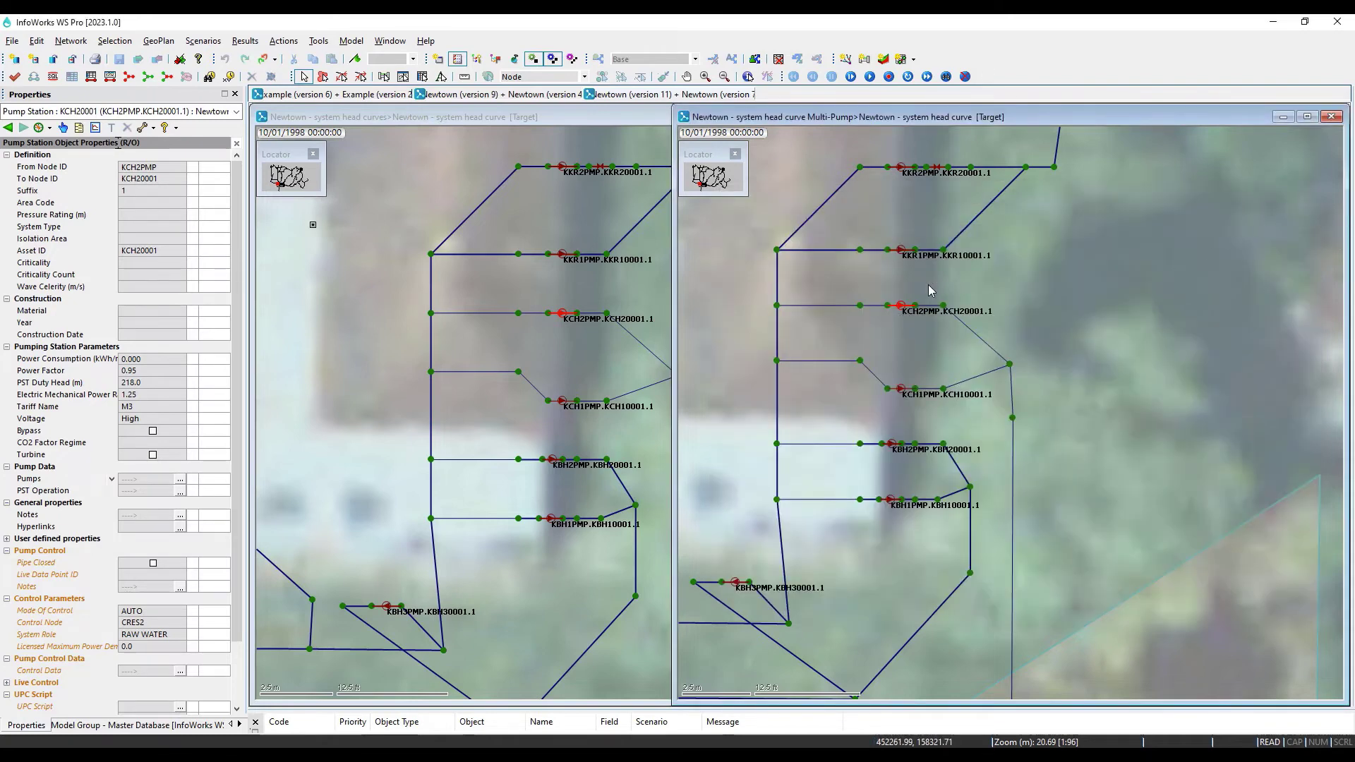
# - Select the KCH1PMP pump station and review its pump control data
pyautogui.click(894, 388)
pyautogui.click(180, 671)
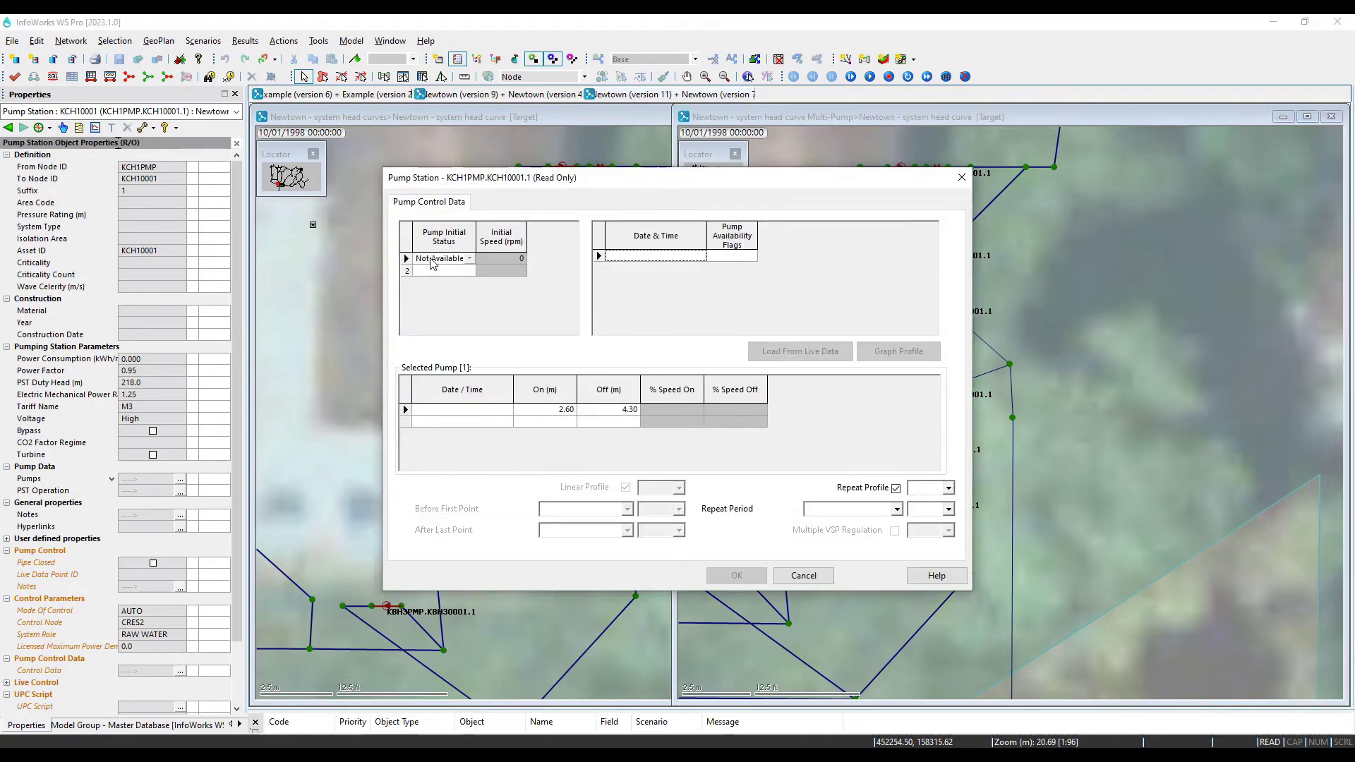
pyautogui.click(961, 178)
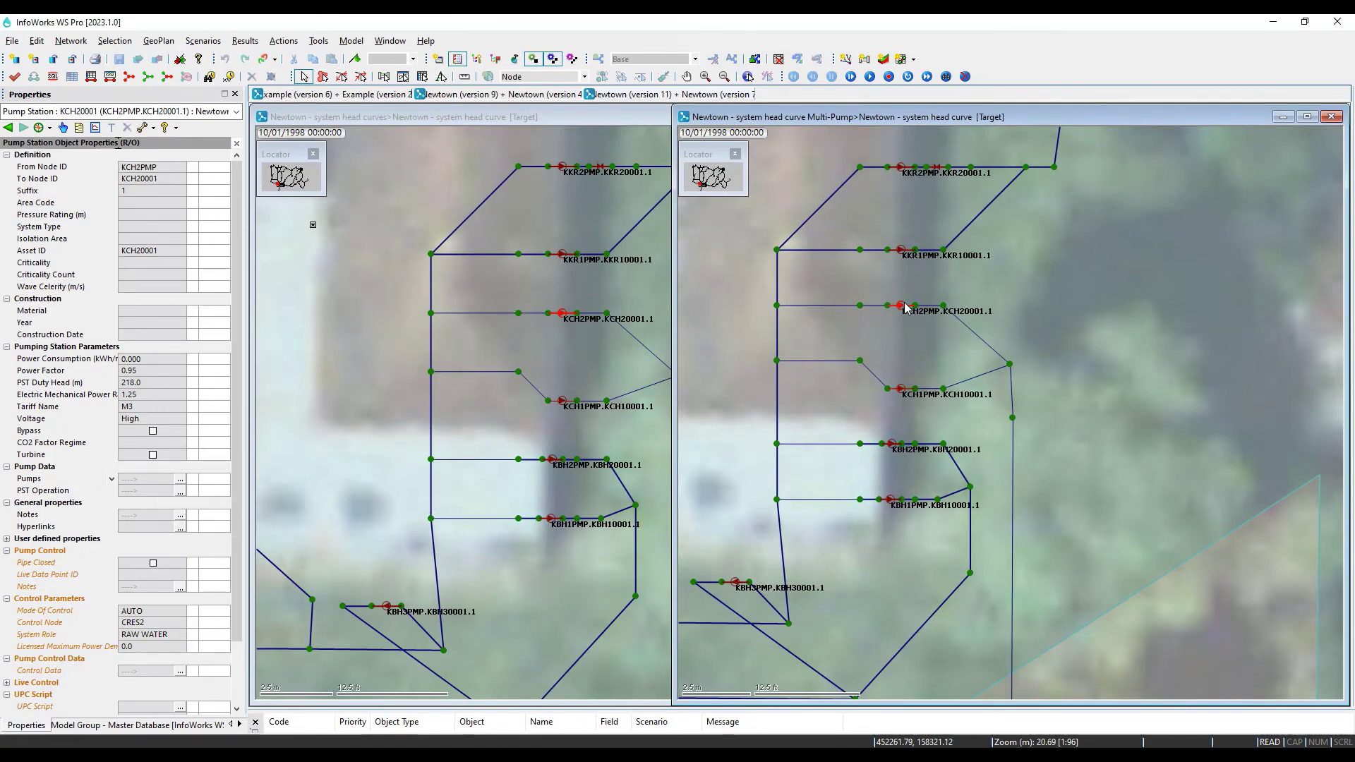
# - Open KCH2PMP's enlarged two-pump operation graph and rewind playback to the 10/01/1998 start
pyautogui.click(179, 491)
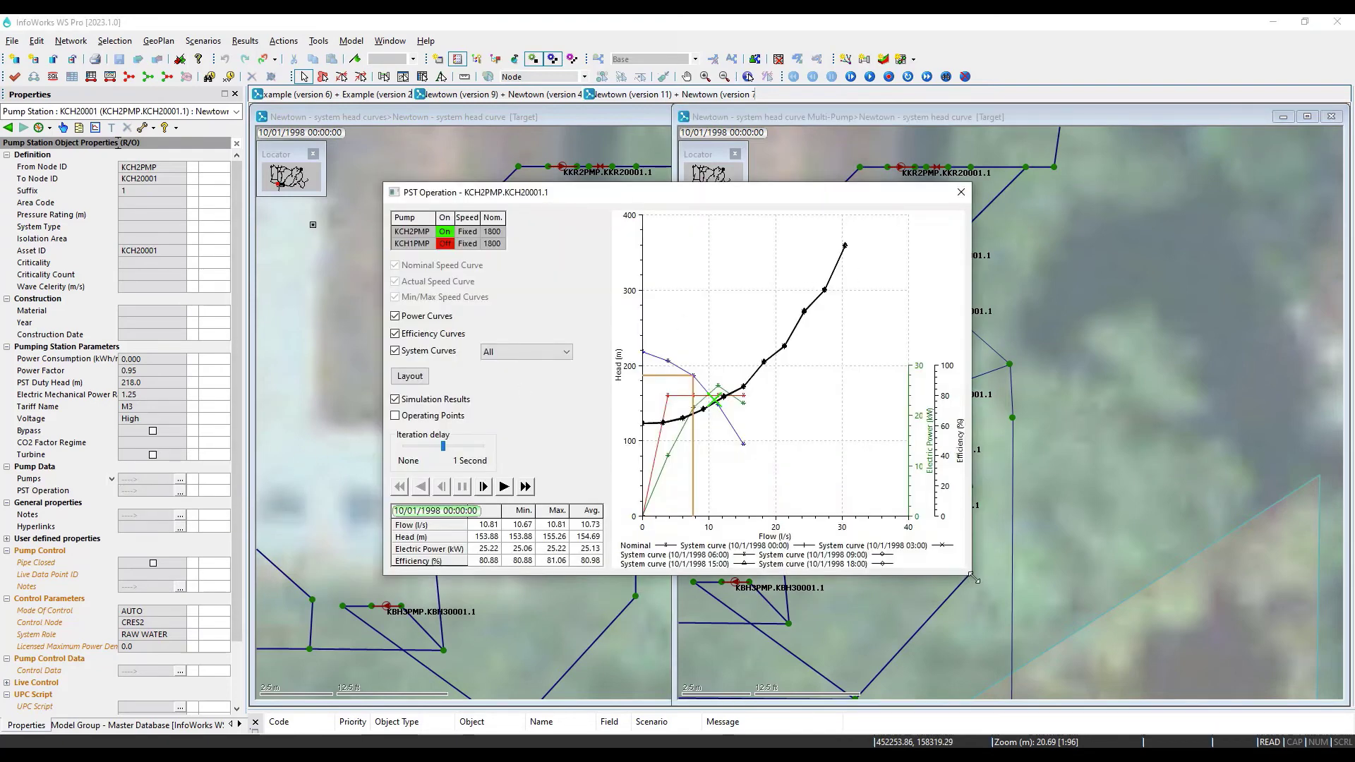
pyautogui.moveTo(975, 578); pyautogui.dragTo(1349, 575)
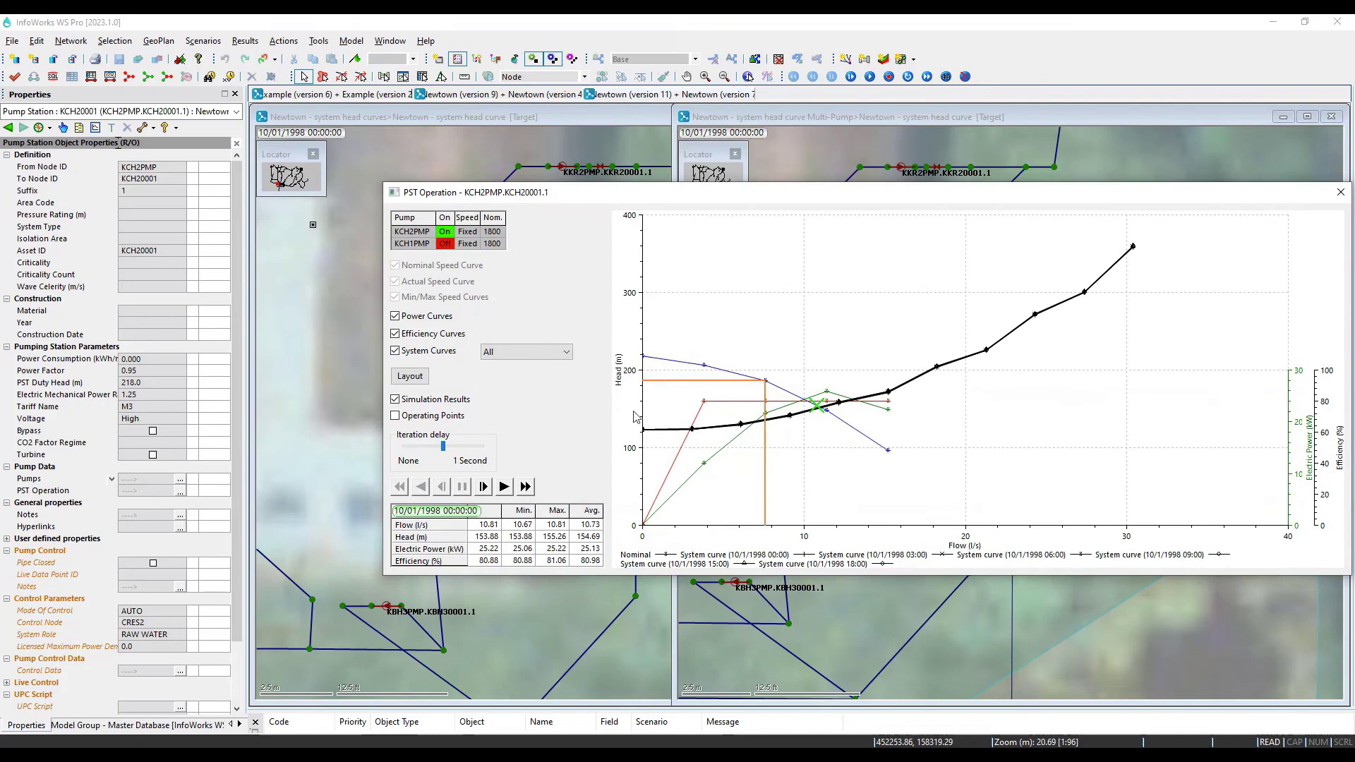
pyautogui.click(525, 487)
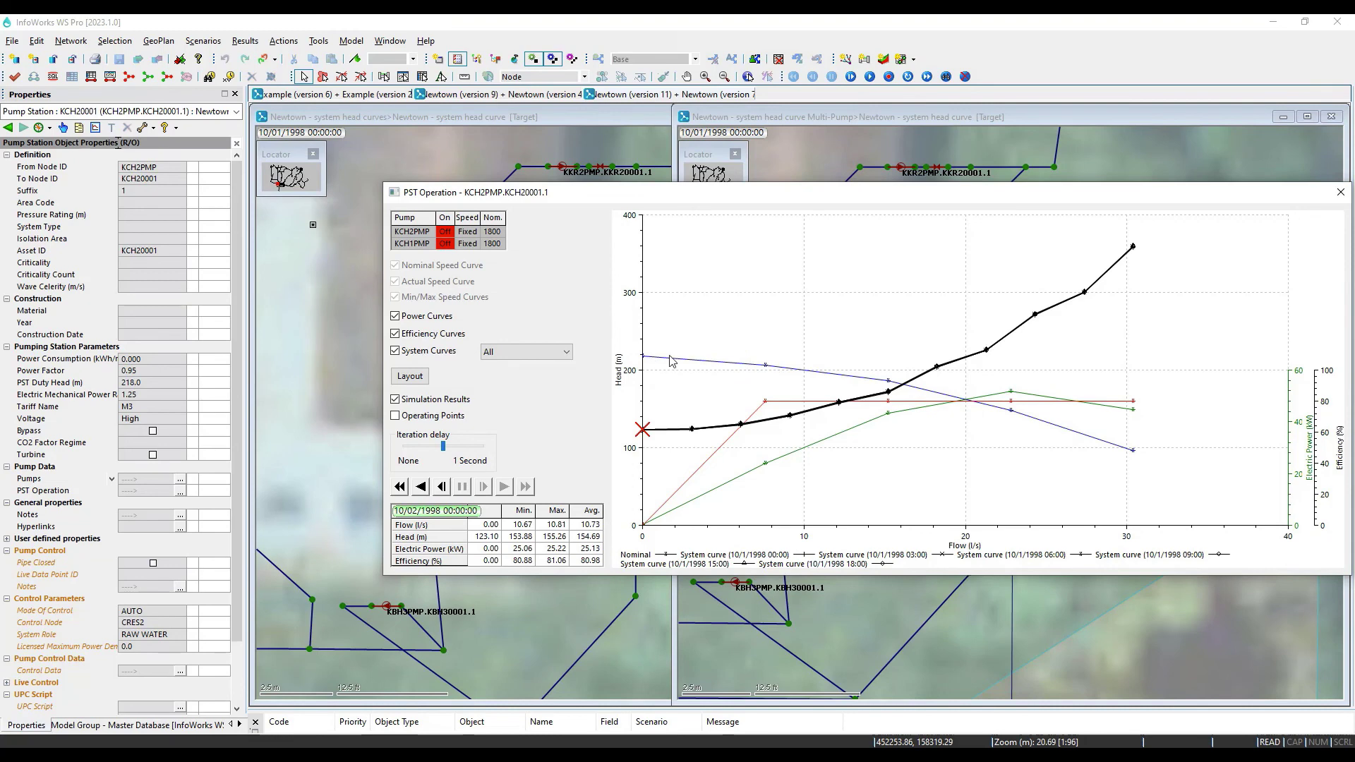
pyautogui.click(400, 486)
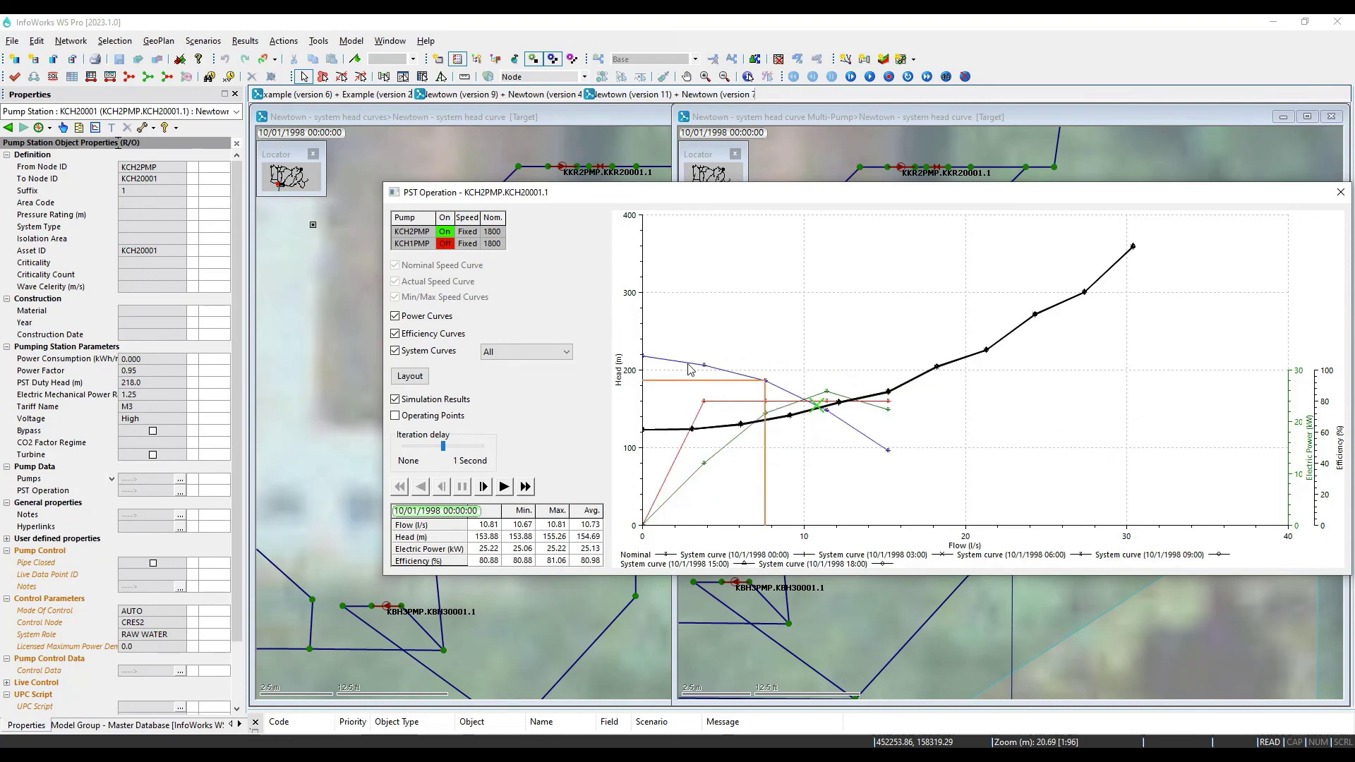